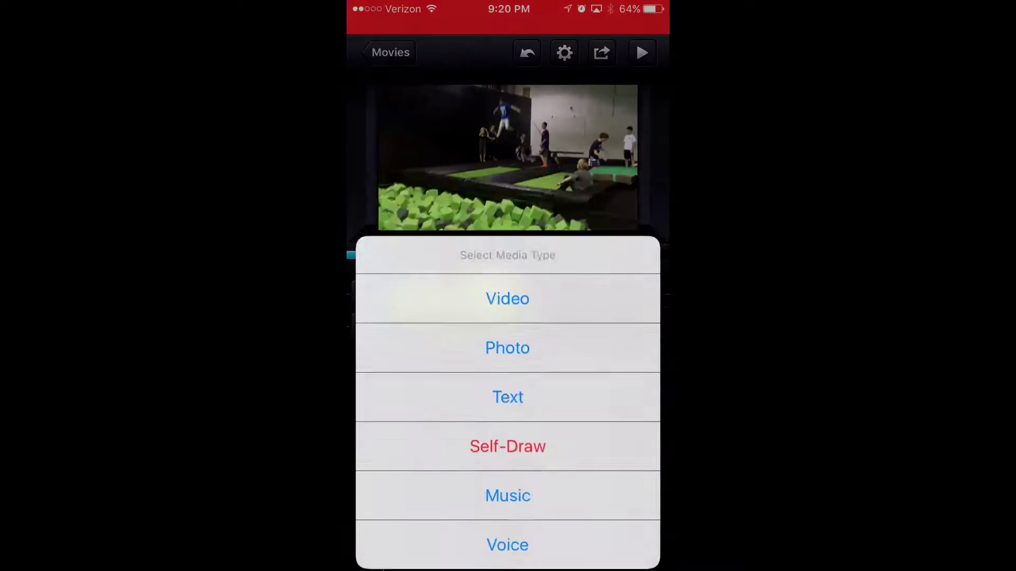
- Import the trampoline video from Recently Added as a second stacked track
click(508, 235)
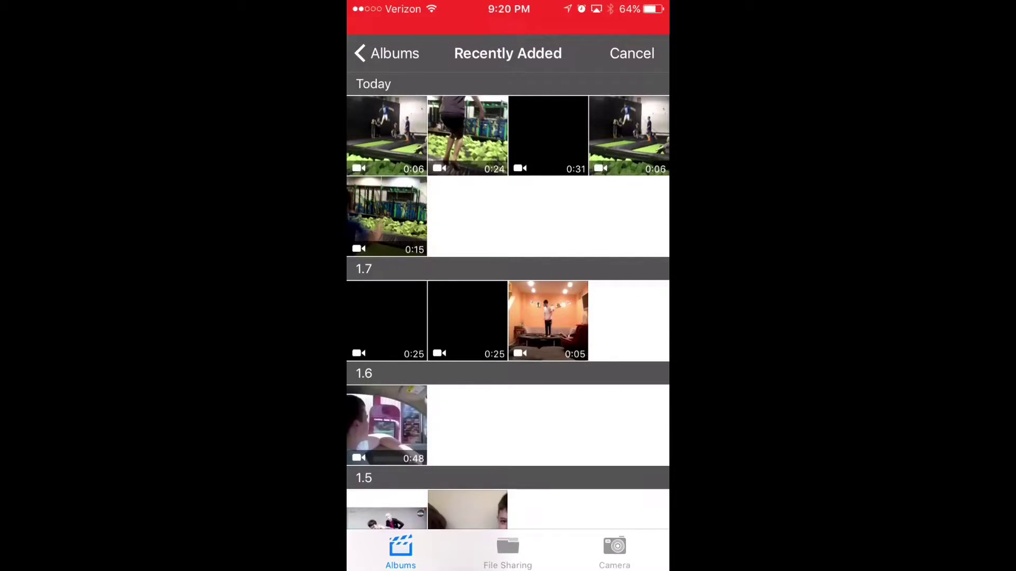
click(629, 135)
click(629, 512)
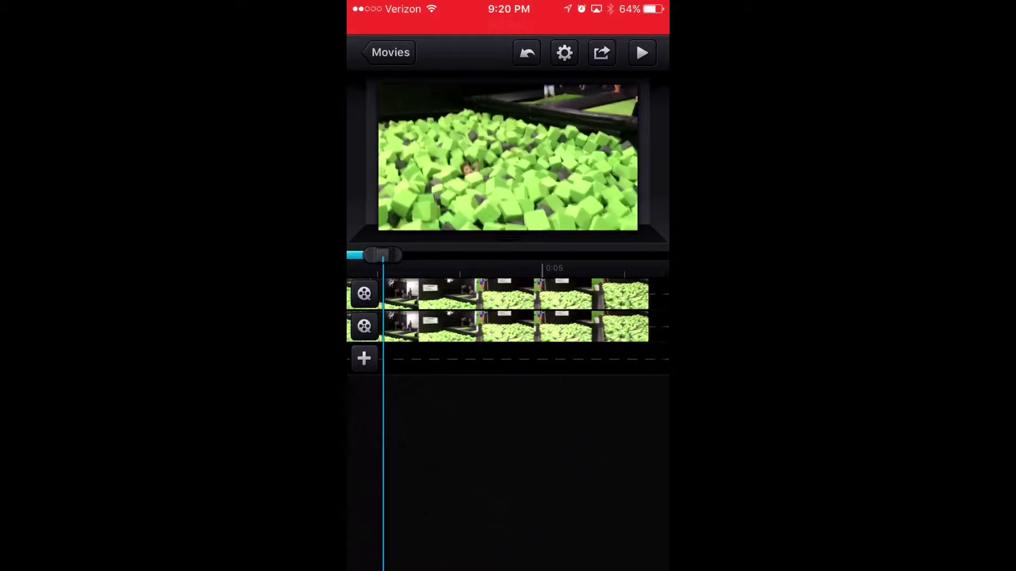
- Set the upper trampoline clip's transparency to about 0.50
drag(555, 309, 486, 310)
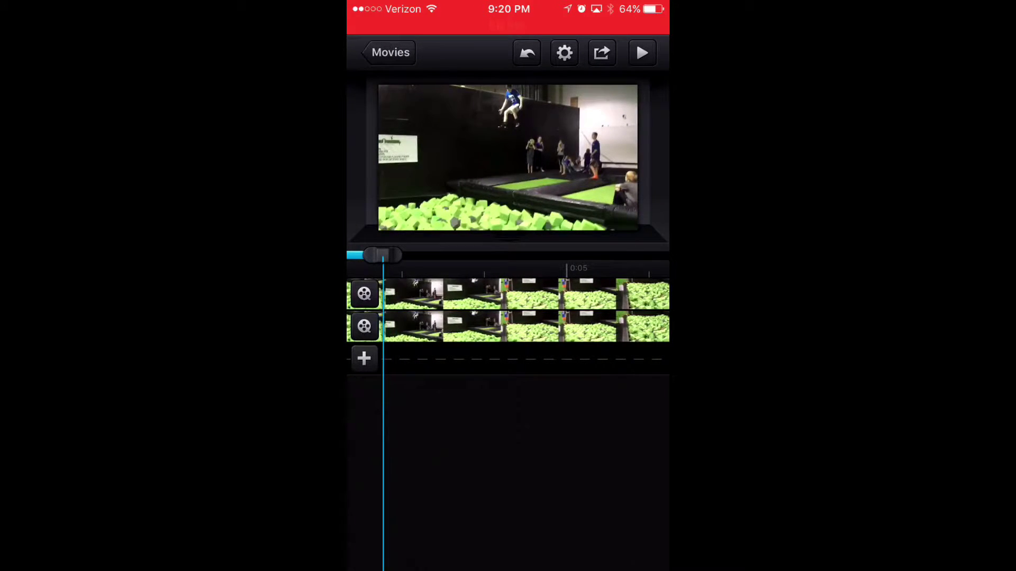
mouse_move(508, 310)
mouse_down()
mouse_move(482, 310)
mouse_move(500, 310)
mouse_up()
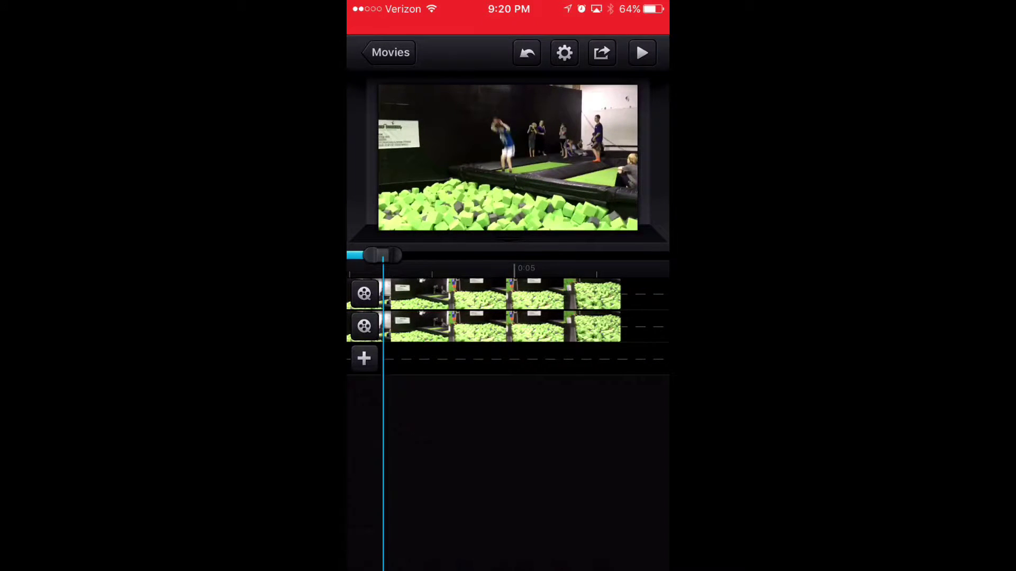
click(508, 310)
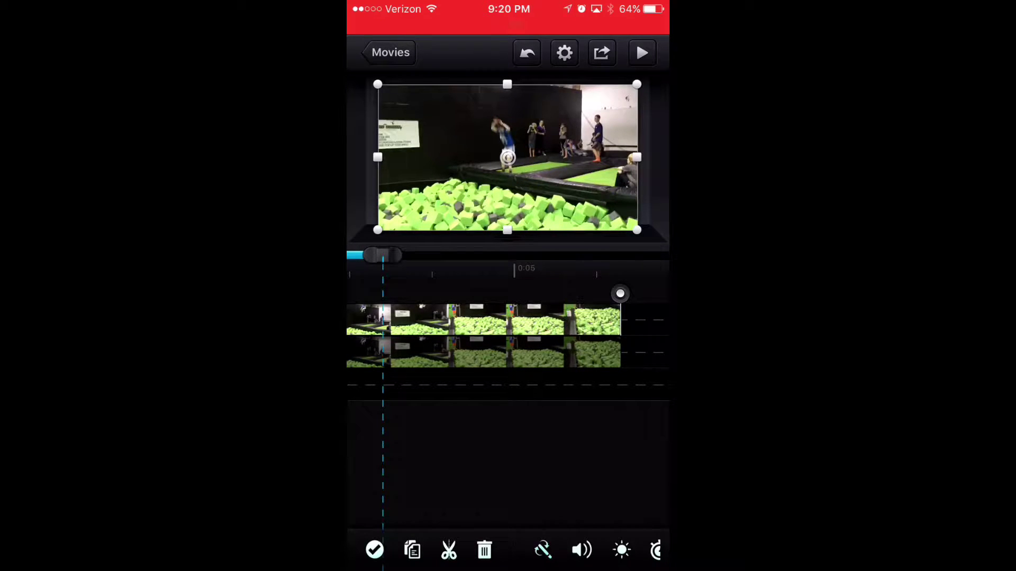
scroll(508, 324, down, 1)
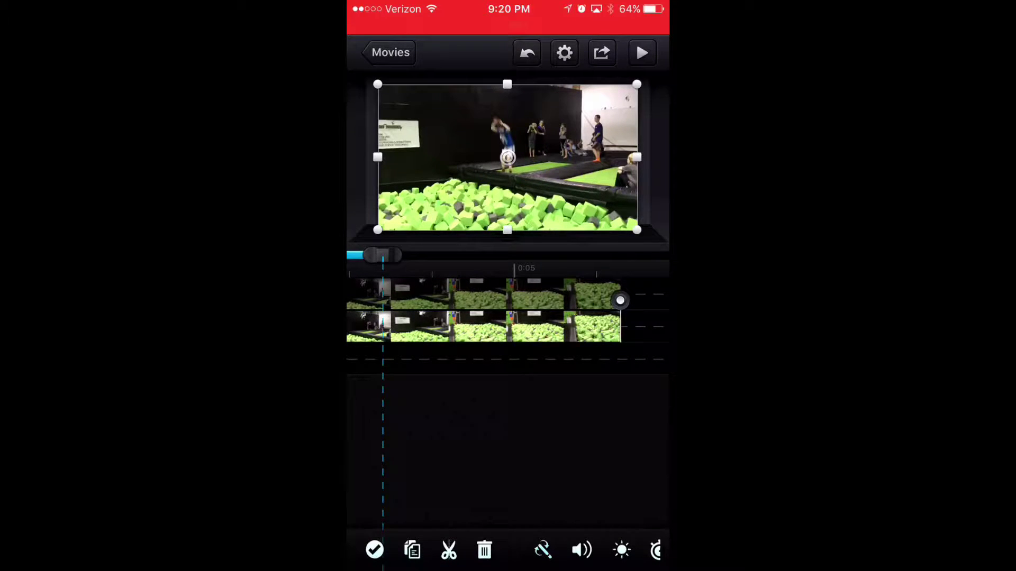
click(621, 550)
drag(476, 486, 543, 485)
click(621, 550)
click(374, 550)
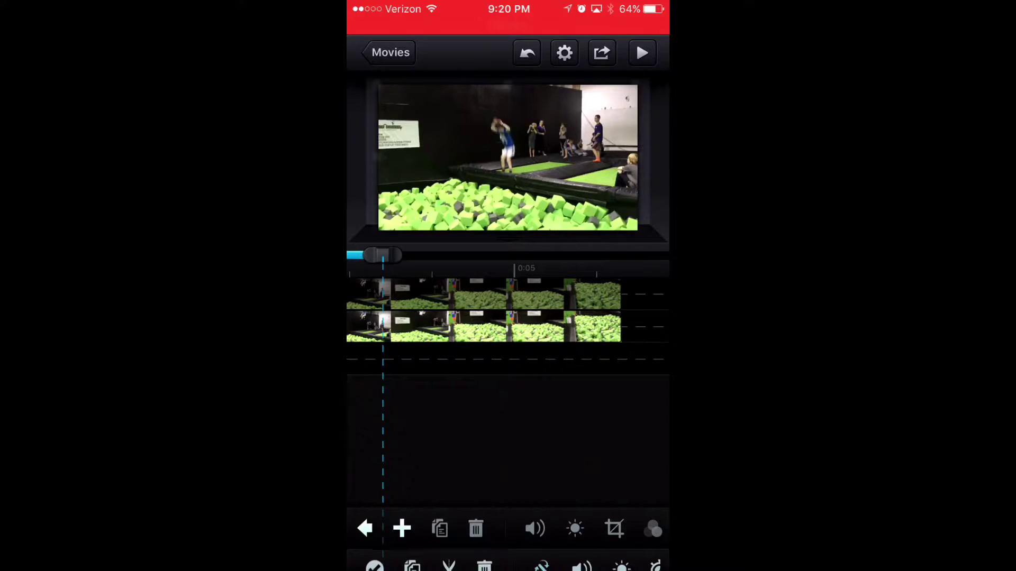
- Select a short segment of the upper clip and bring up its Colors adjustments
click(492, 295)
click(374, 551)
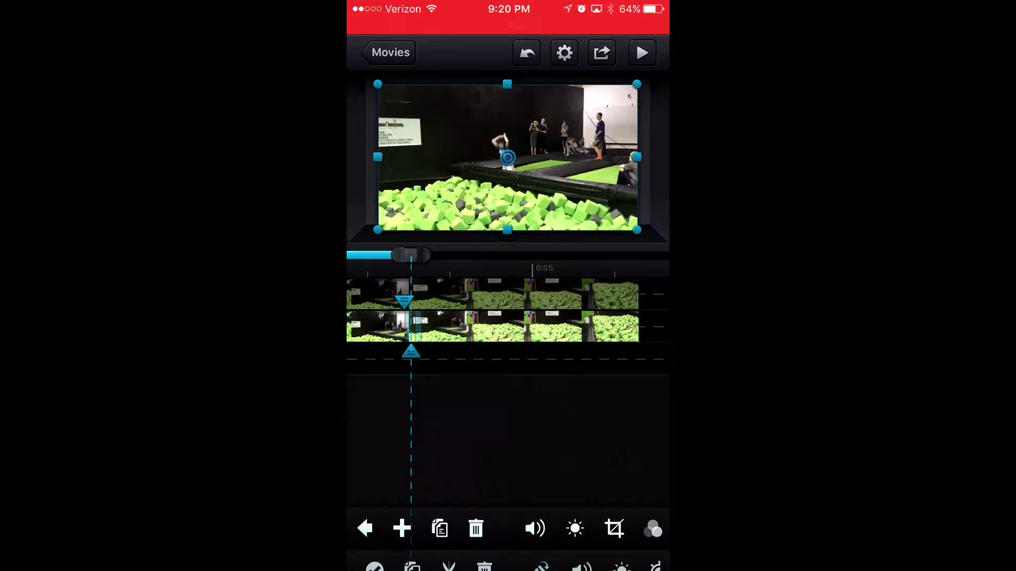
scroll(507, 529, right, 2)
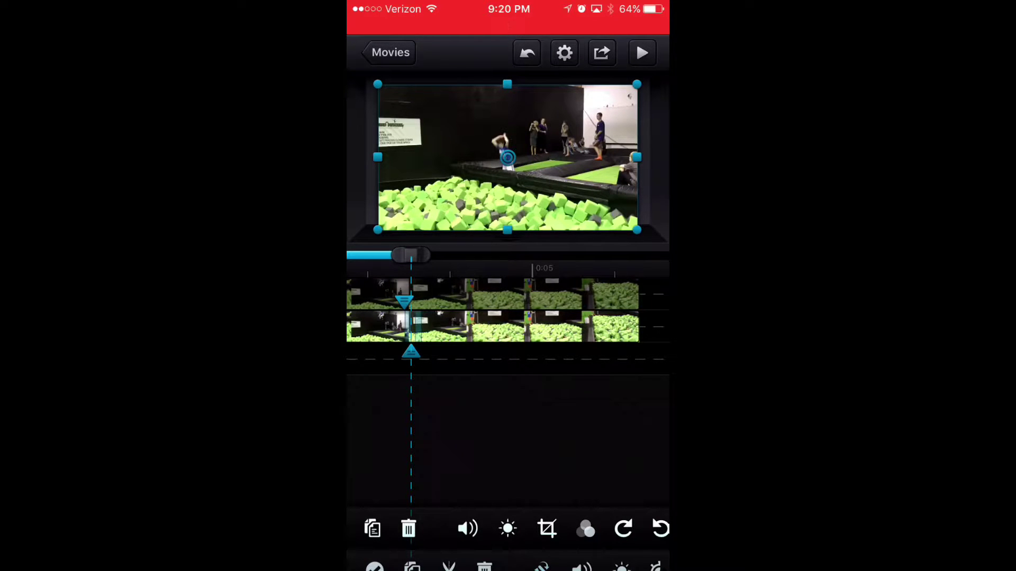
click(586, 528)
scroll(545, 358, down, 2)
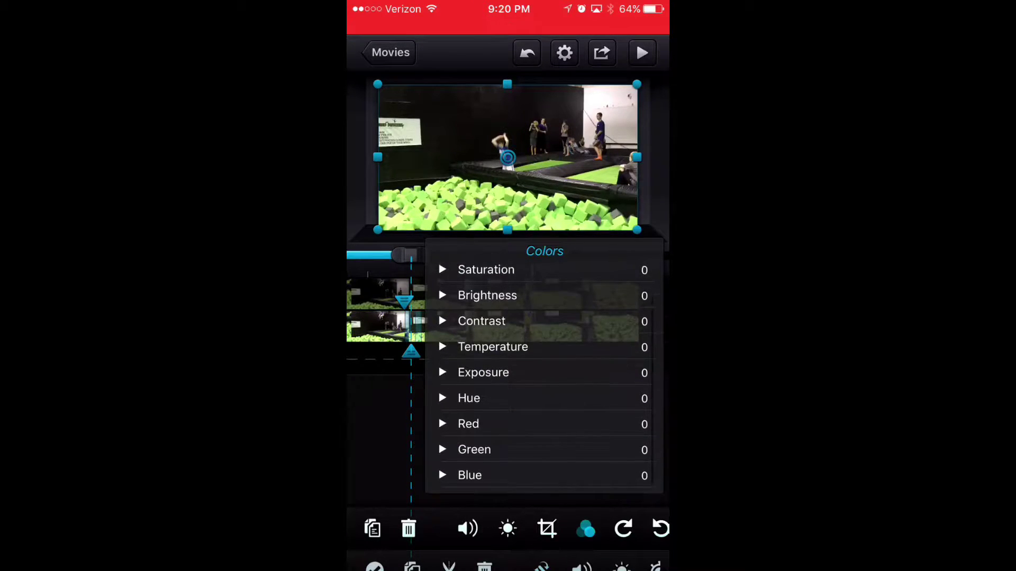
- Raise the segment's Blue tint to 100, then close Colors and the segment edit
click(469, 474)
drag(540, 459, 597, 459)
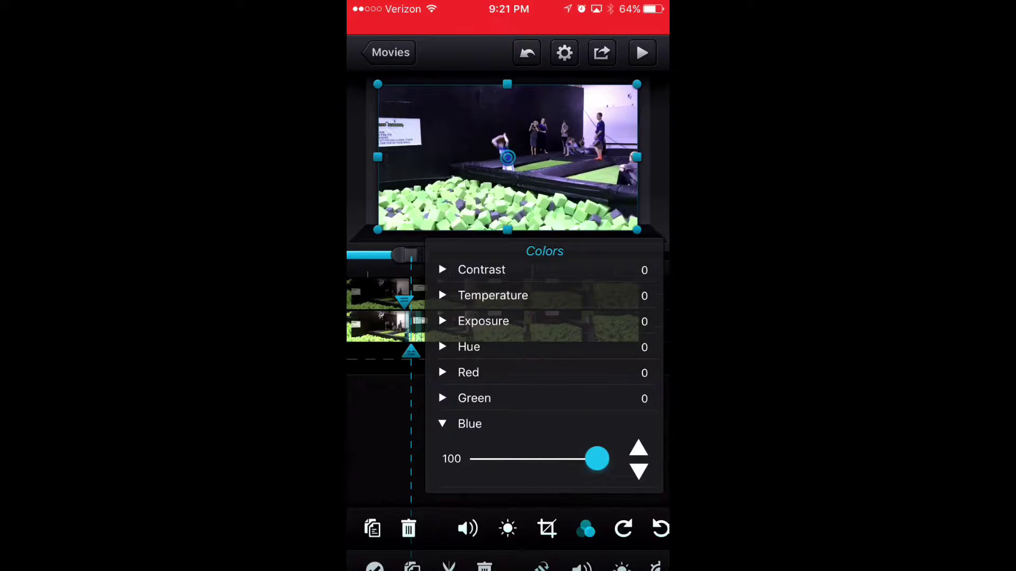
click(586, 529)
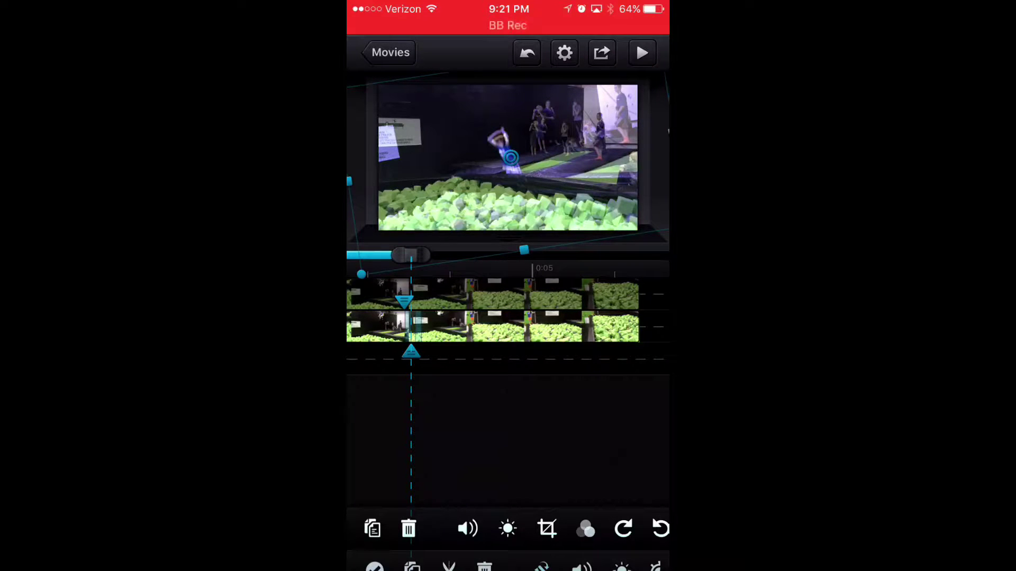
drag(389, 530, 461, 529)
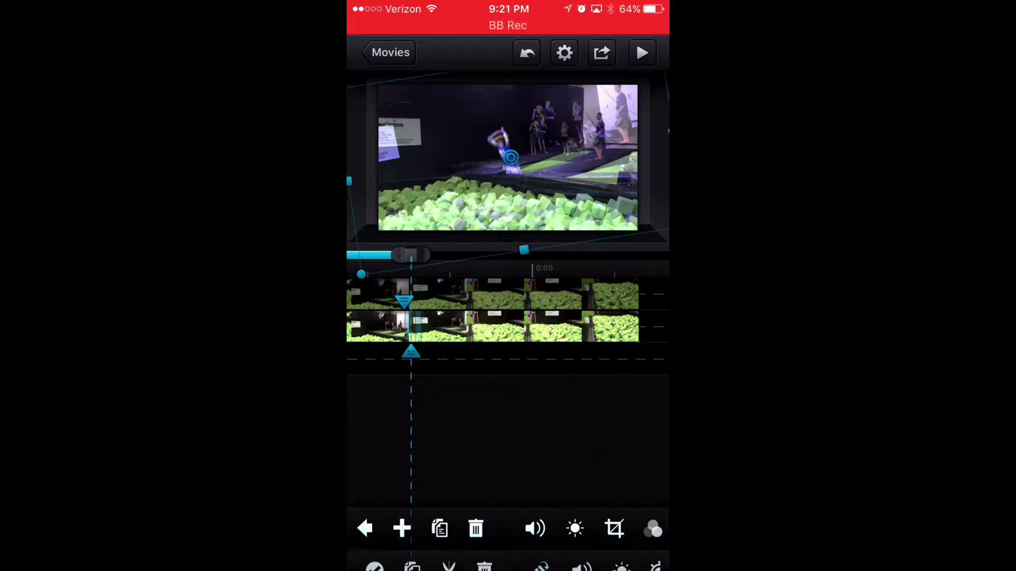
click(365, 529)
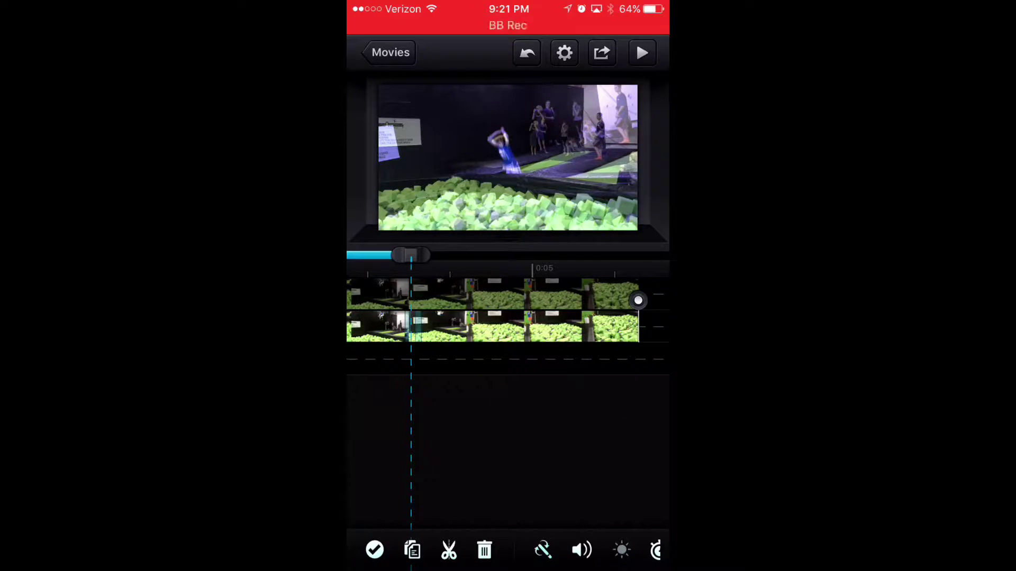
- Apply a transition from the Transitions list to the upper trampoline clip
click(492, 295)
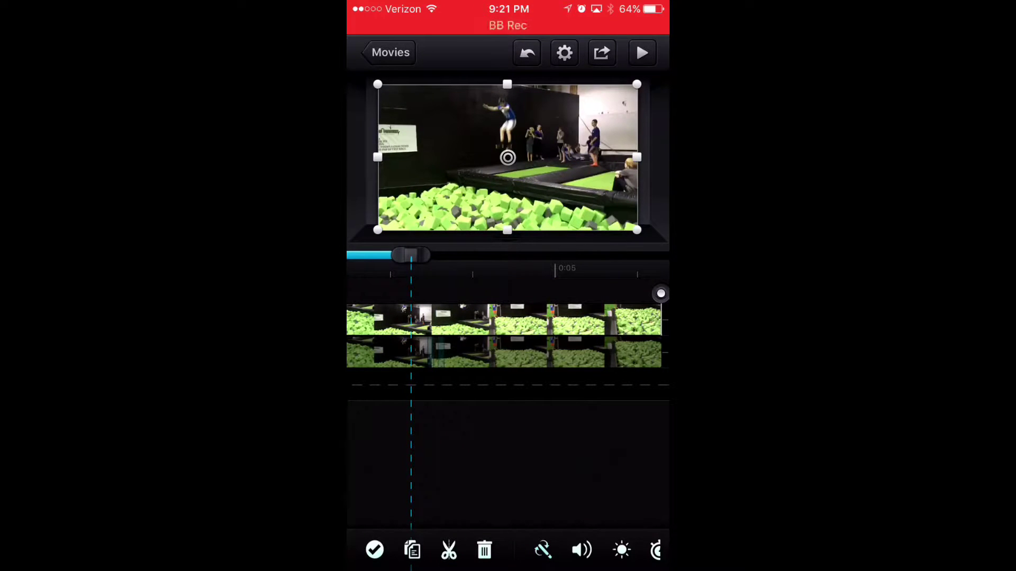
mouse_move(508, 334)
mouse_down()
mouse_move(491, 334)
mouse_move(509, 334)
mouse_up()
click(374, 550)
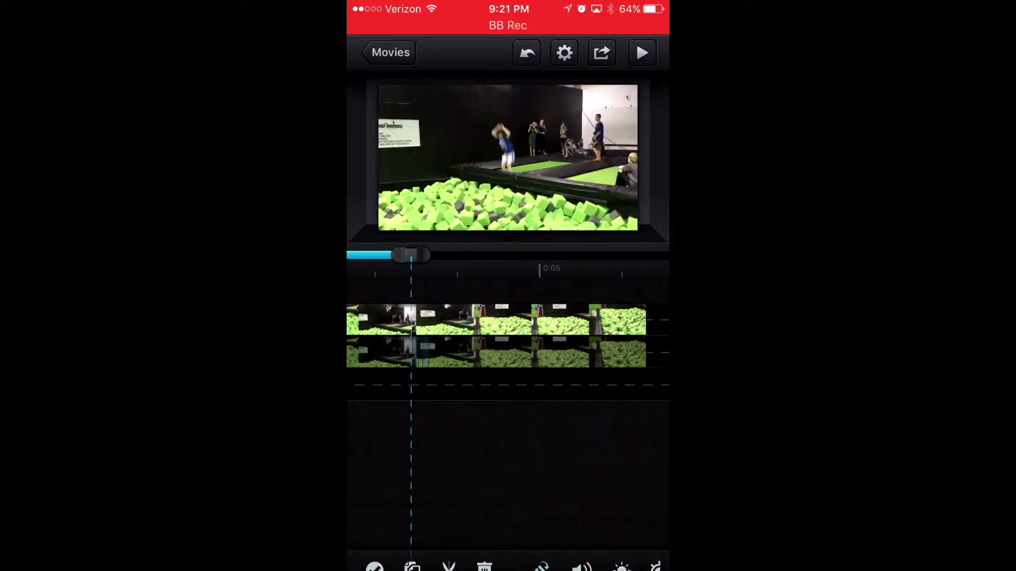
click(402, 529)
click(522, 309)
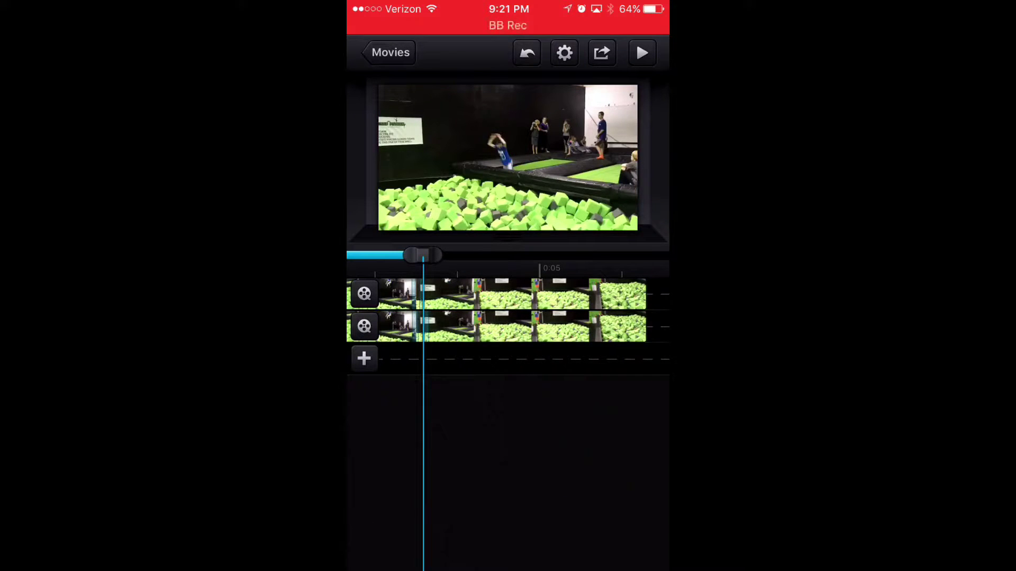
drag(493, 309, 539, 309)
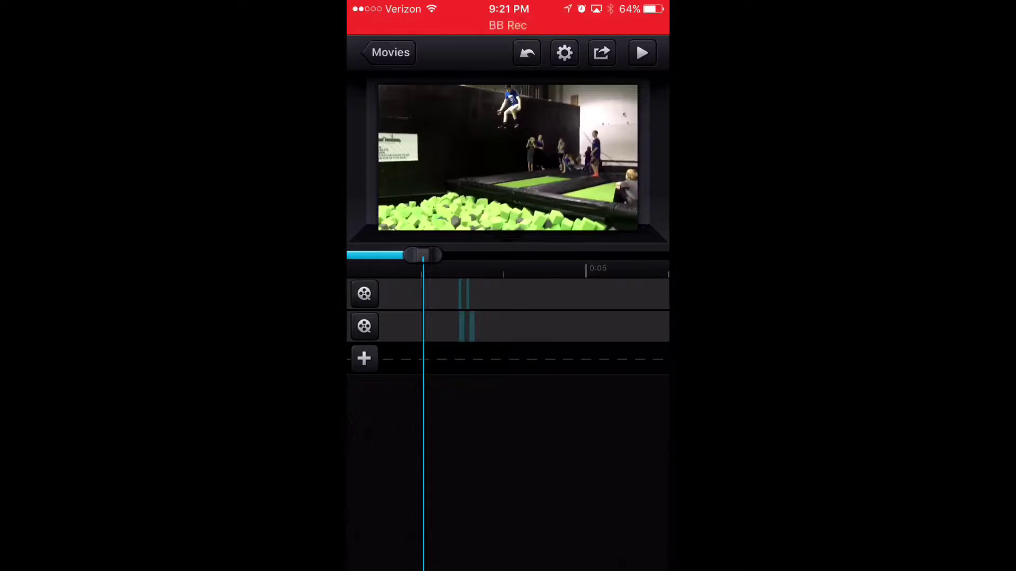
click(464, 294)
drag(422, 255, 462, 254)
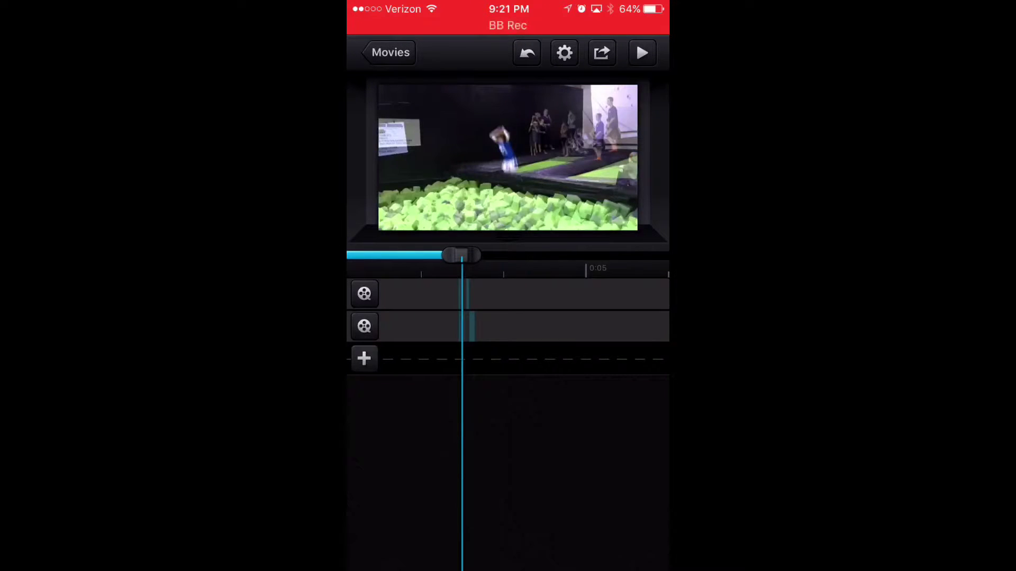
click(464, 320)
click(374, 550)
drag(476, 318, 556, 318)
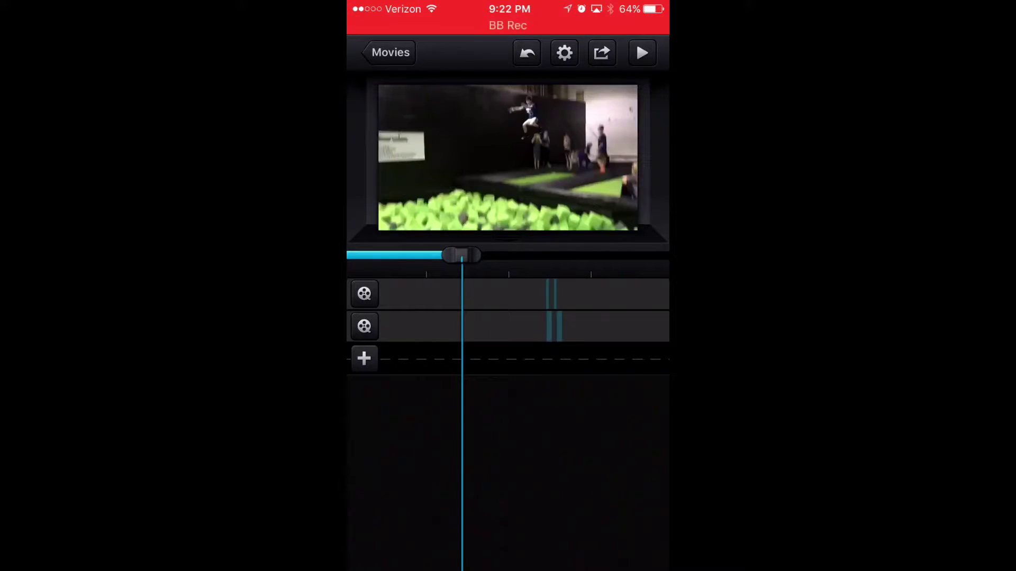
click(642, 52)
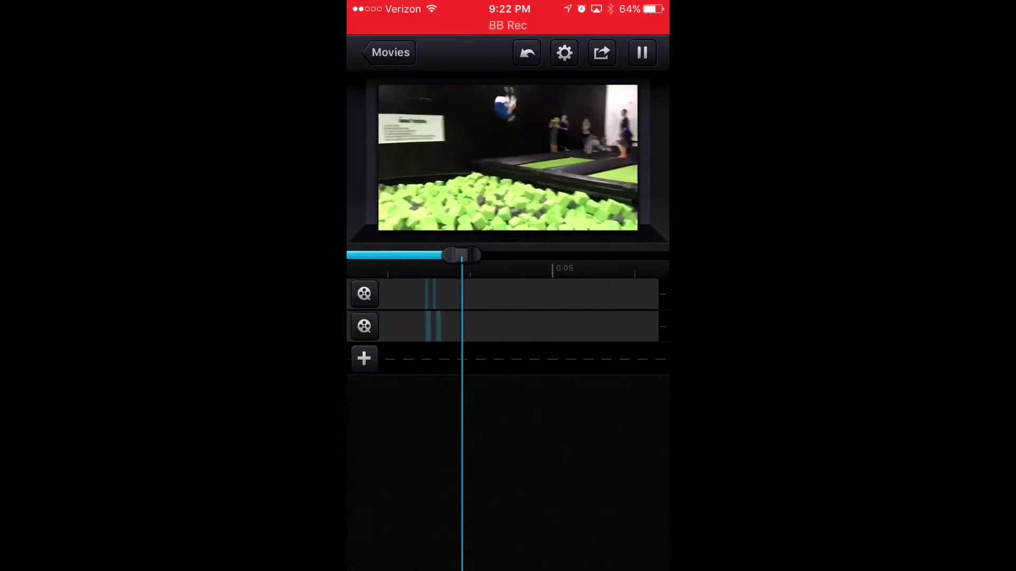
click(642, 53)
click(507, 158)
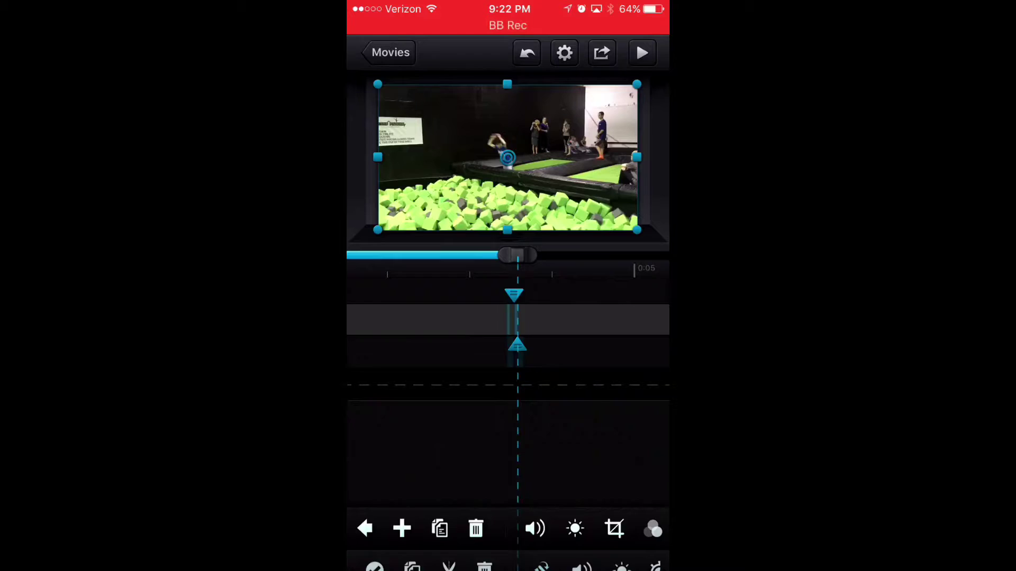
- Select the overlay clip on the top track and tilt it slightly clockwise
click(508, 320)
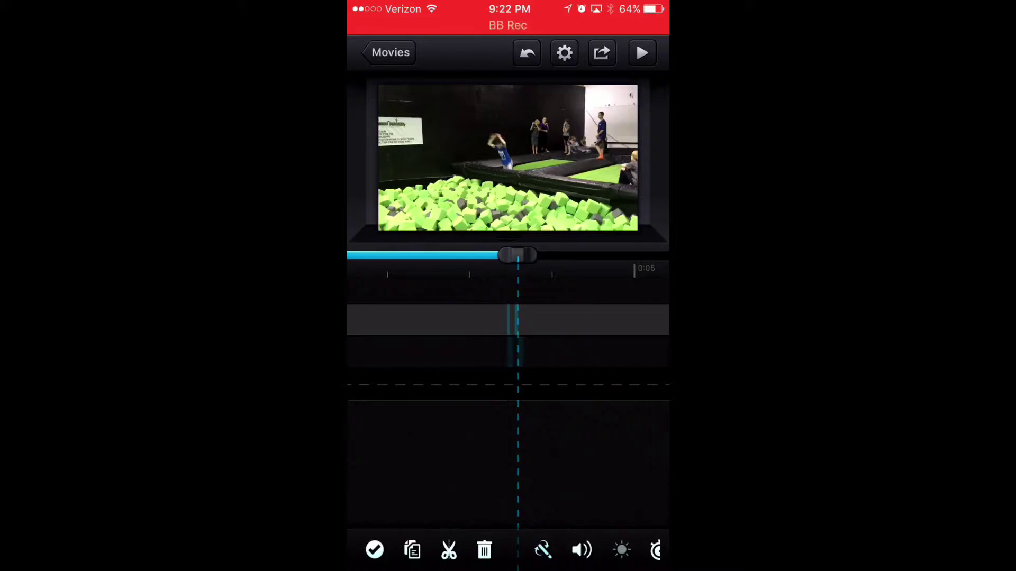
click(375, 549)
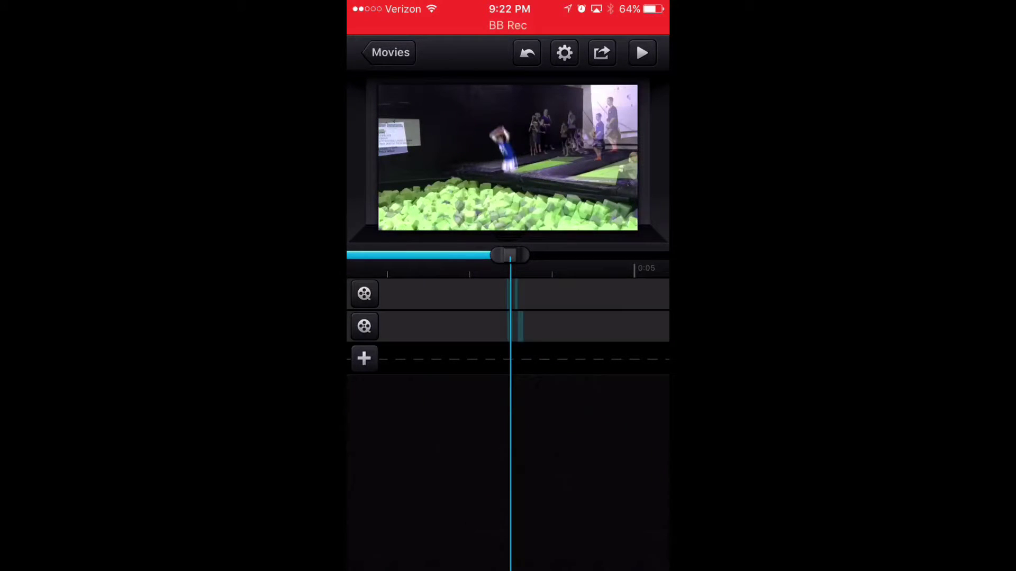
click(556, 294)
click(508, 158)
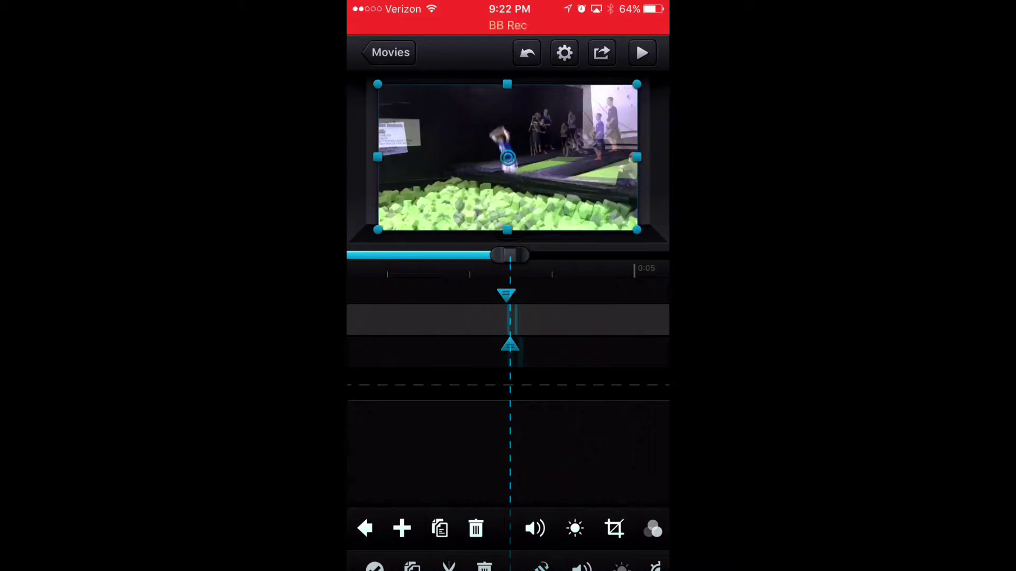
scroll(508, 529, right, 1)
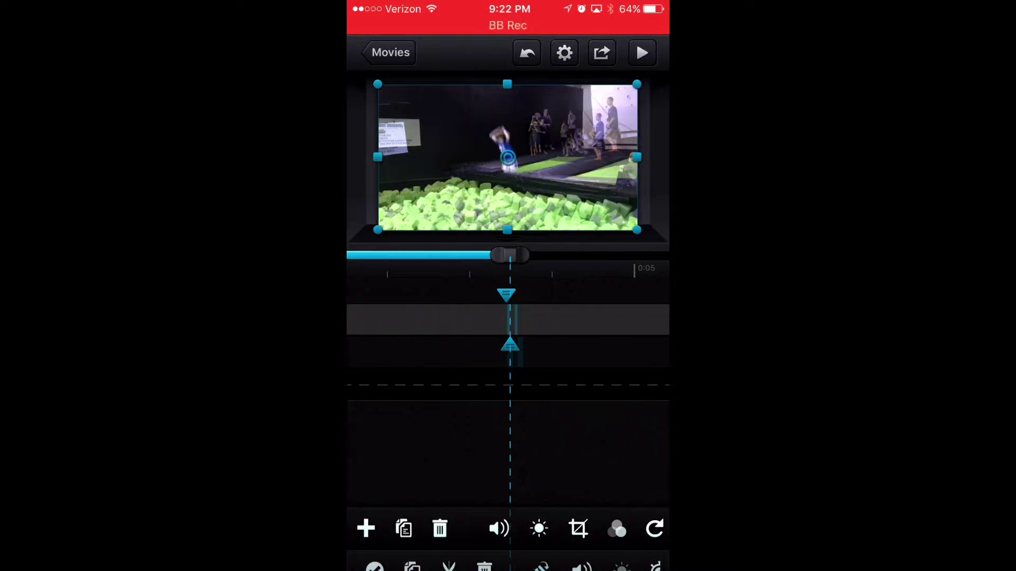
mouse_move(637, 230)
mouse_down()
mouse_move(619, 255)
mouse_move(665, 297)
mouse_up()
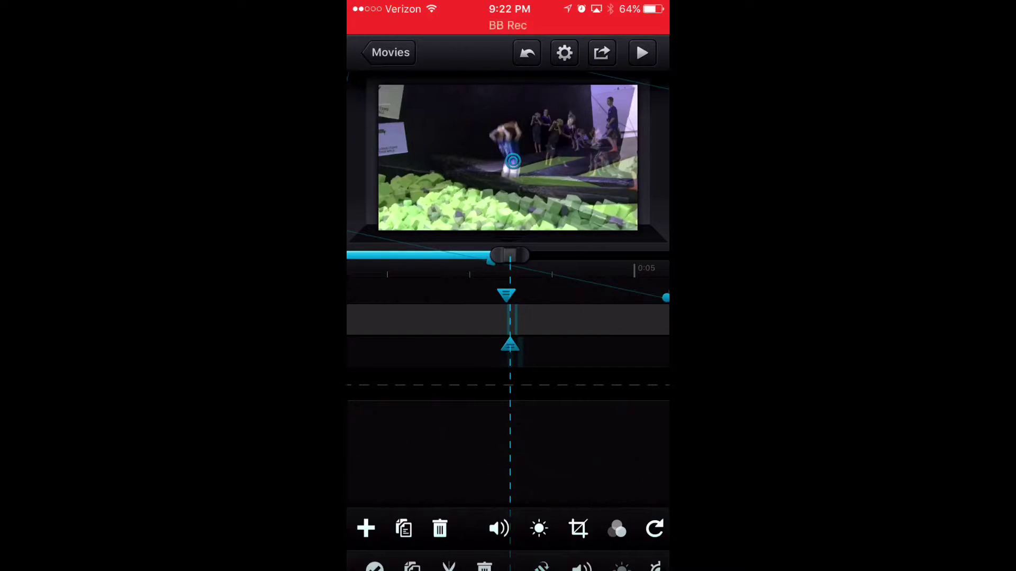
- Set the overlay clip's Red adjustment to 100 and play back the movie
click(617, 528)
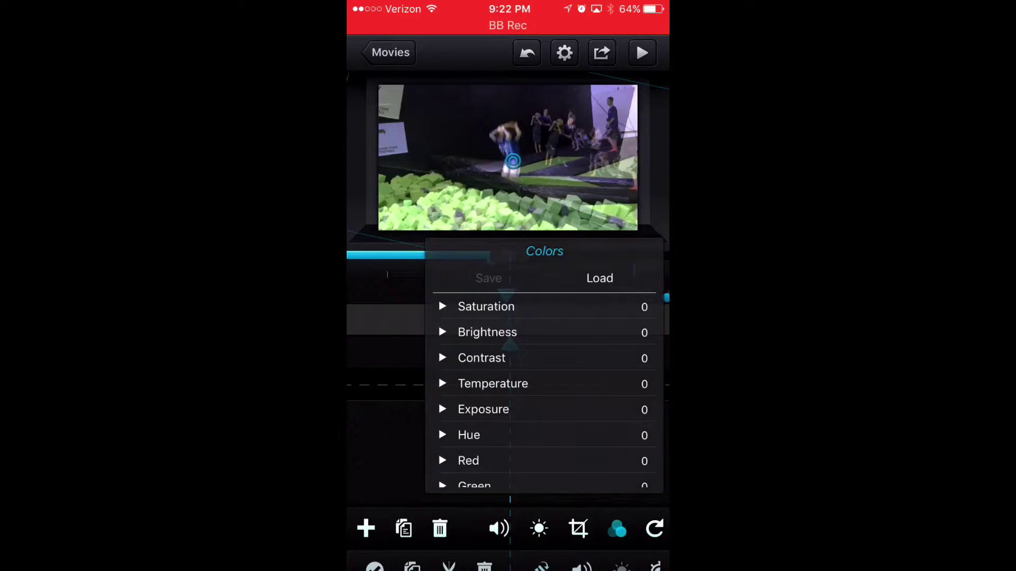
scroll(544, 365, down, 2)
click(468, 424)
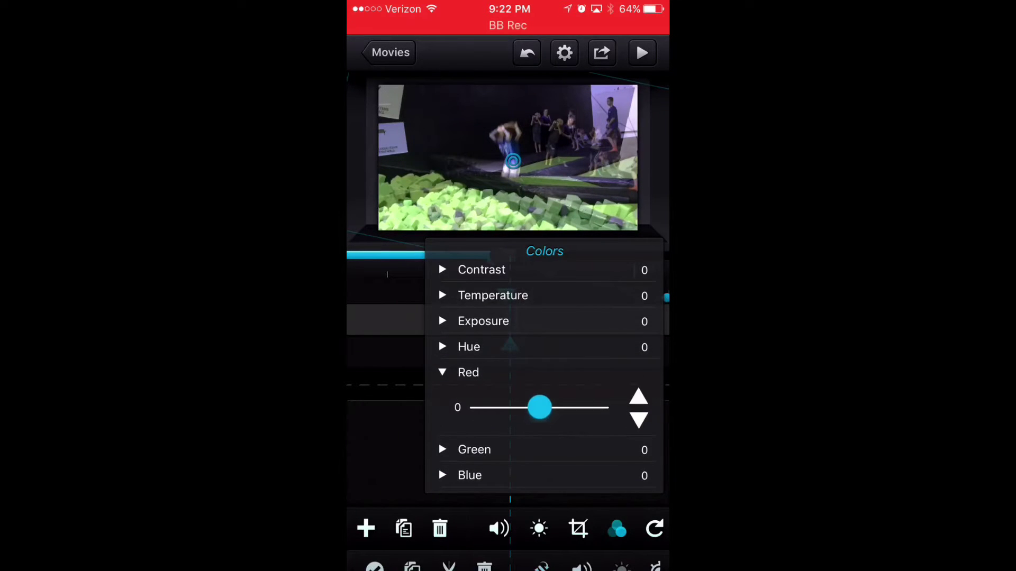
drag(538, 419, 603, 418)
click(618, 529)
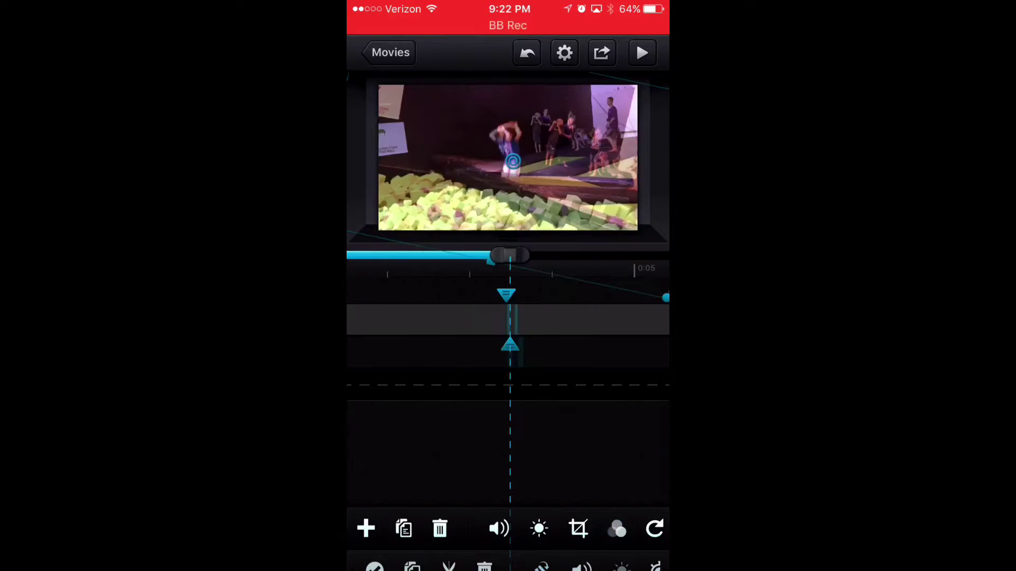
scroll(508, 317, right, 5)
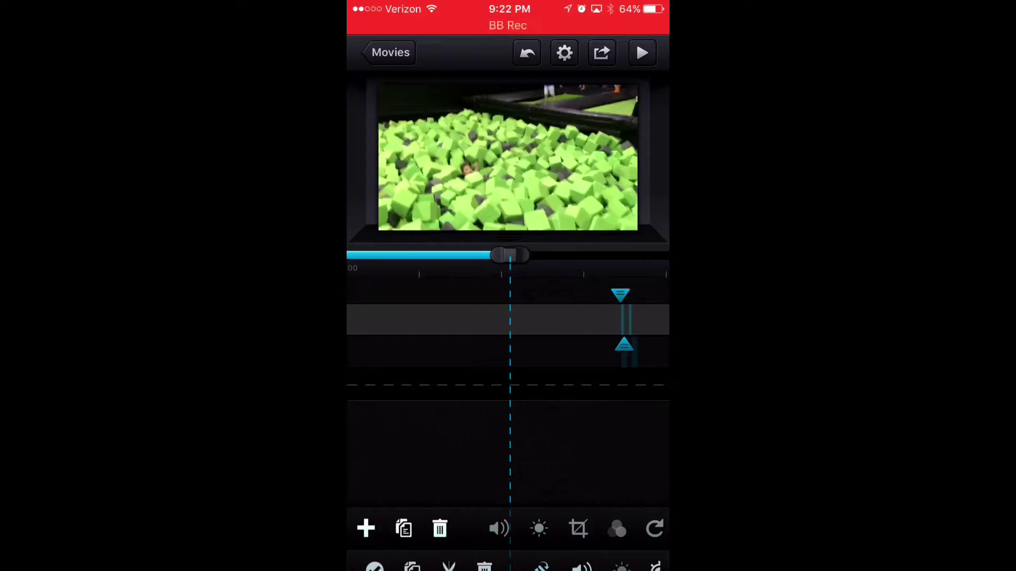
click(642, 53)
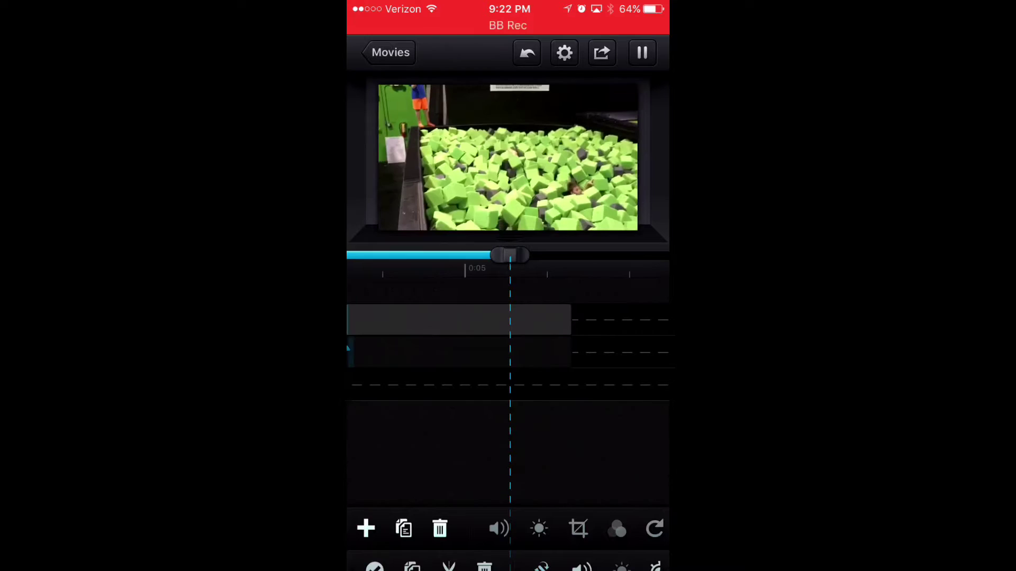
click(642, 52)
- Export the edited movie to the photo album at the chosen quality
click(601, 52)
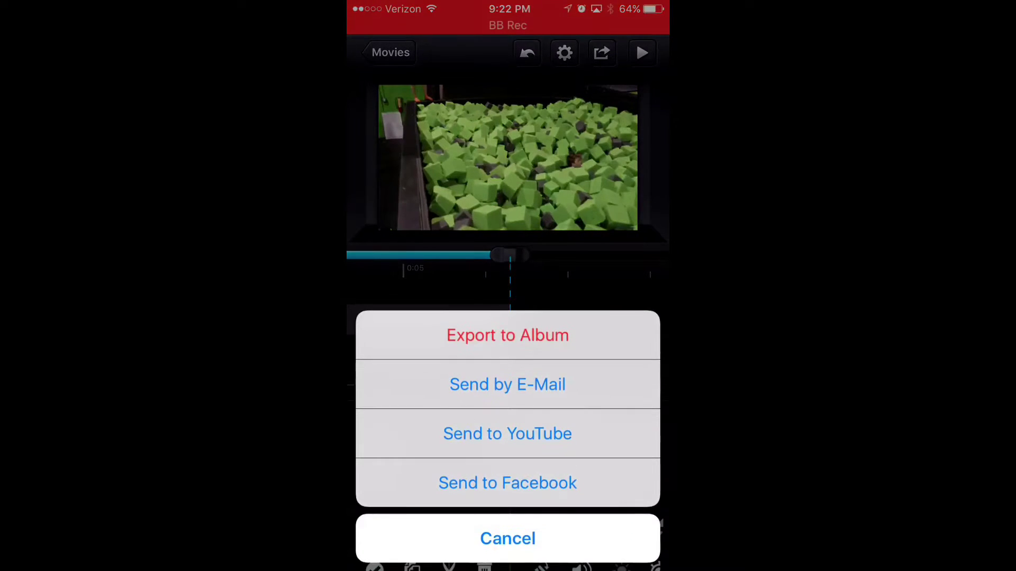
click(508, 335)
click(507, 333)
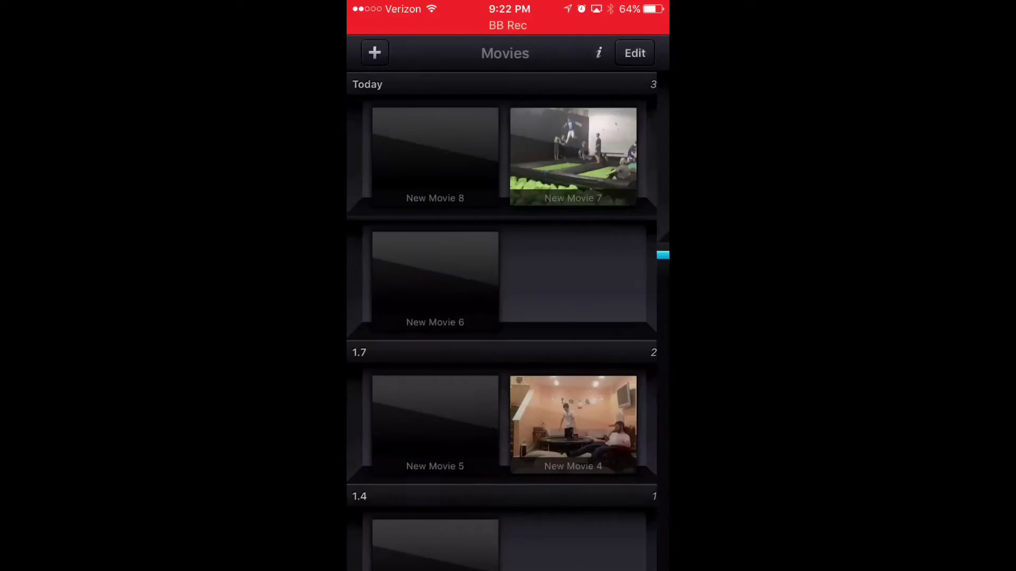
- Create the new movie New Movie 9 and dismiss its settings
click(375, 53)
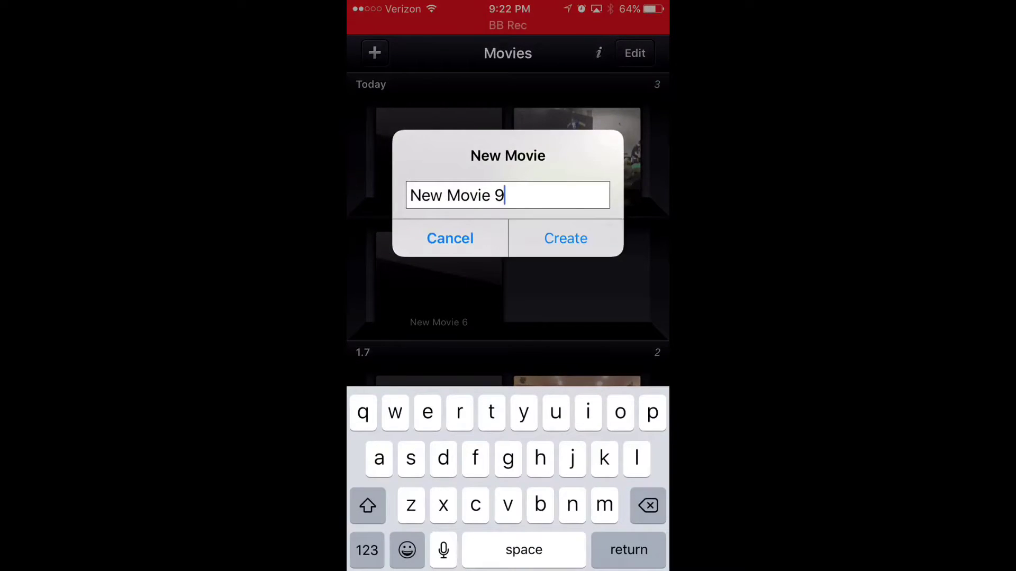
click(565, 239)
click(635, 52)
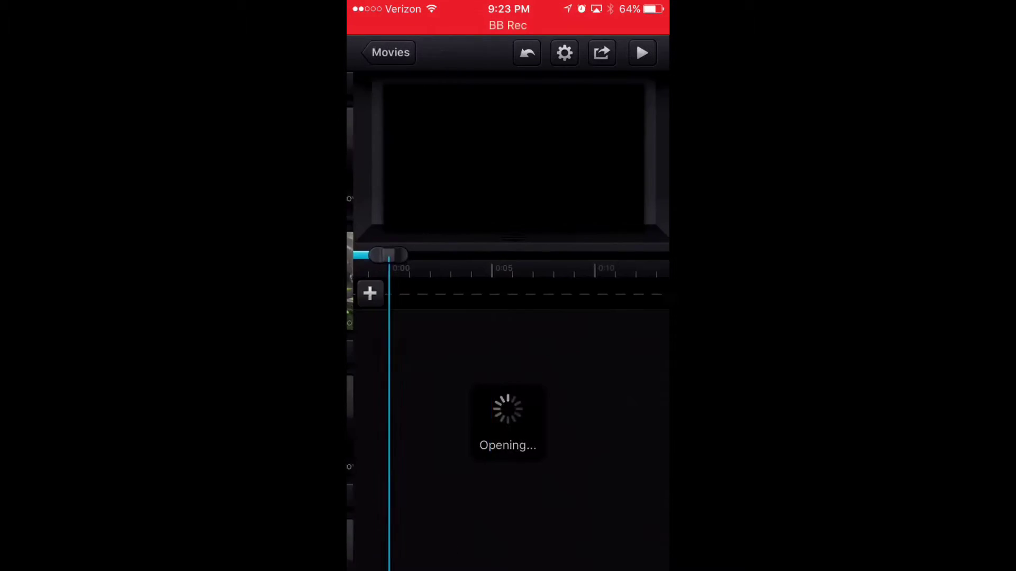
- Import the trampoline clip from Recently Added as the first video track
click(369, 293)
click(508, 236)
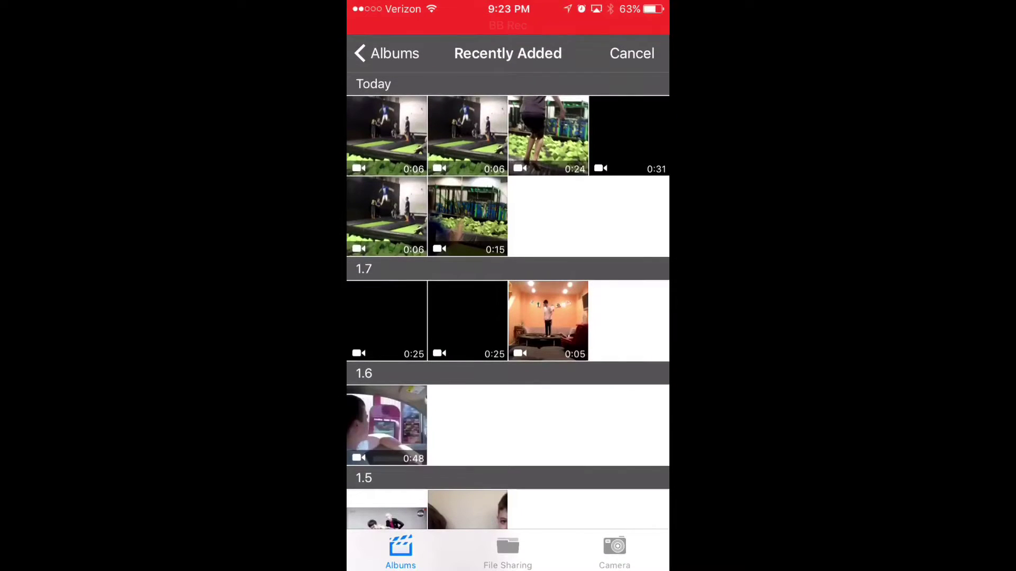
click(387, 136)
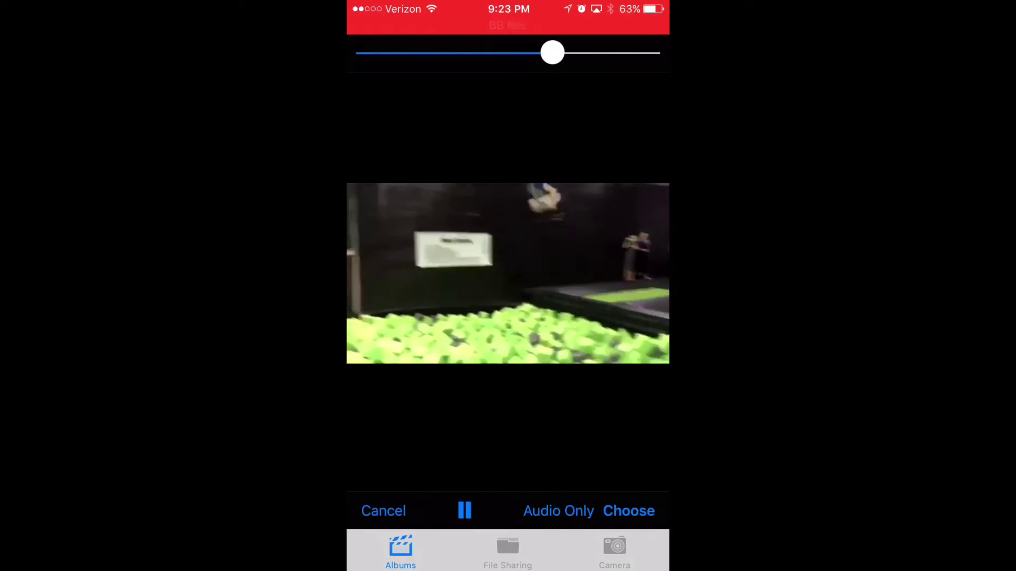
click(628, 511)
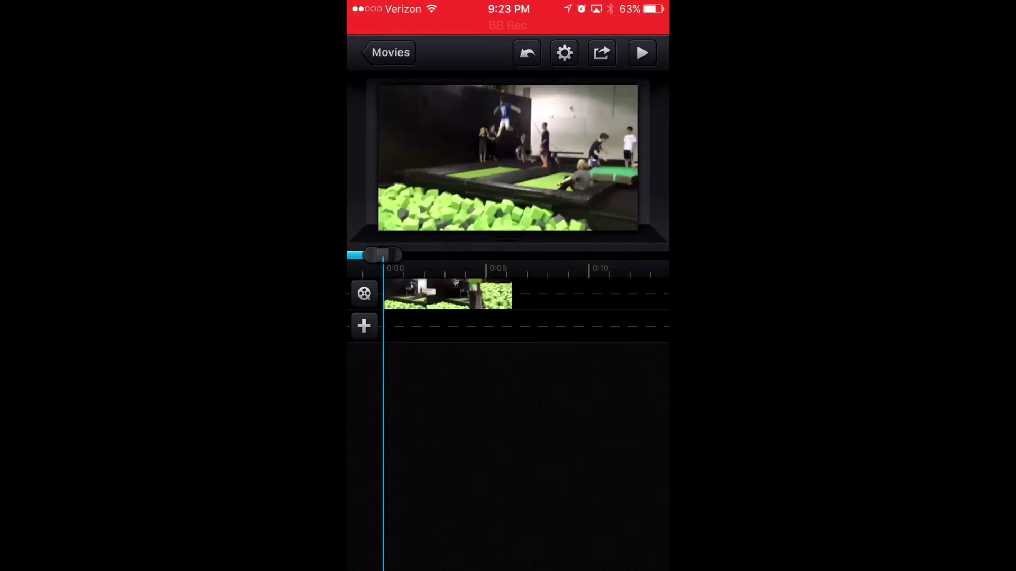
- Add another trampoline clip from recent videos as a second video track
click(364, 326)
click(508, 235)
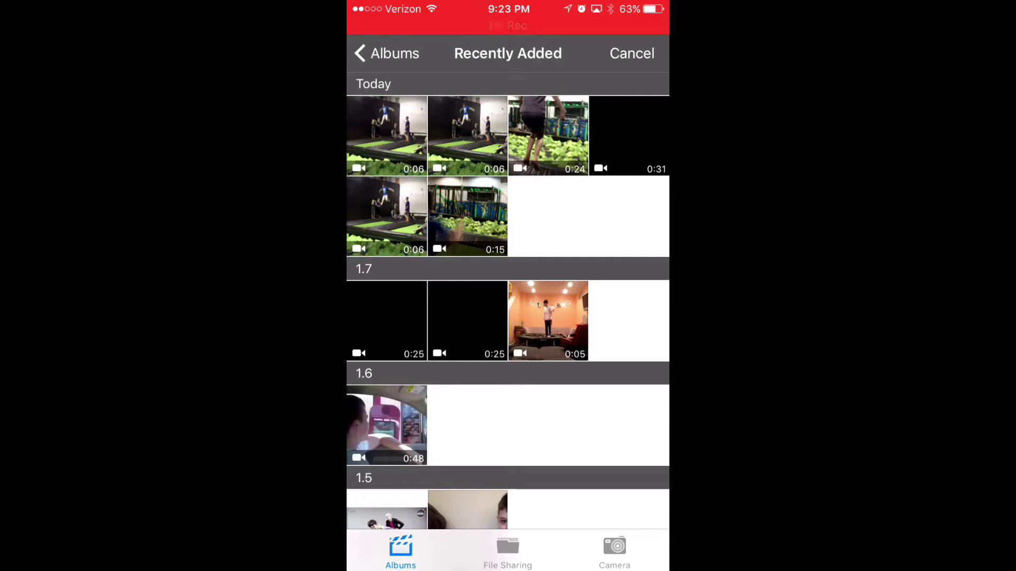
click(386, 135)
click(629, 512)
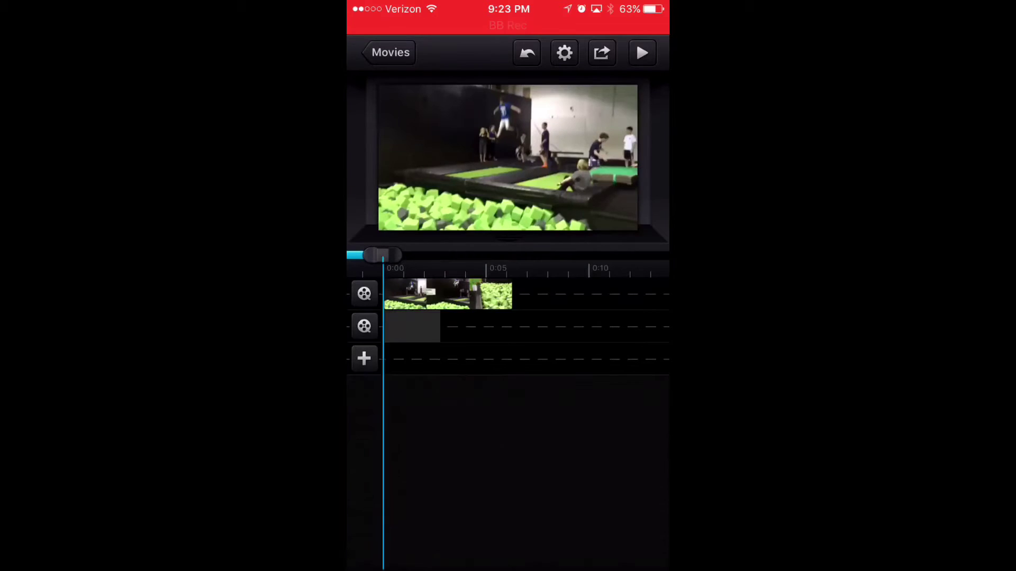
mouse_move(492, 318)
mouse_down()
mouse_move(445, 317)
mouse_move(515, 318)
mouse_up()
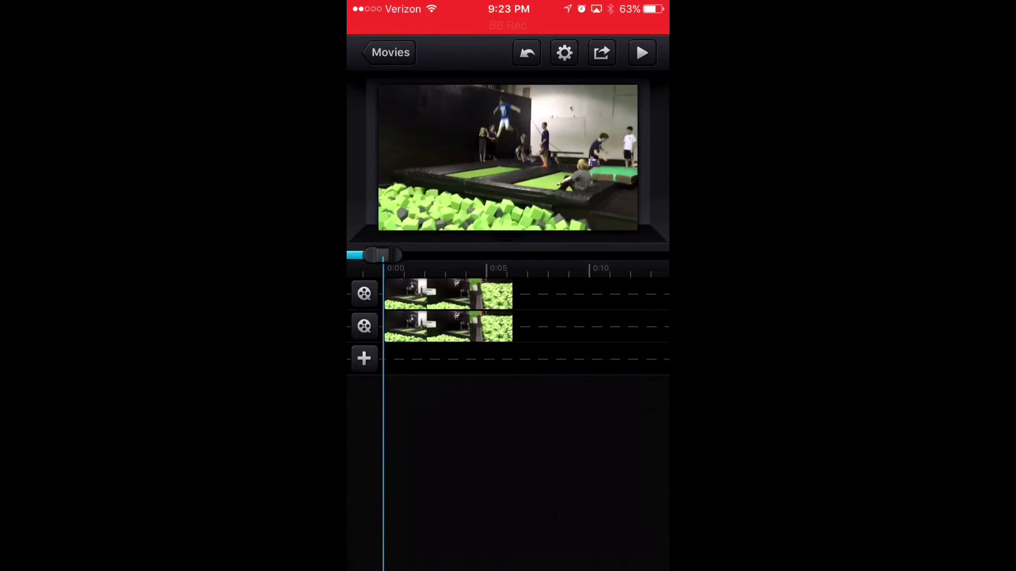
- Set the second-track clip's transparency to 0.50
click(447, 327)
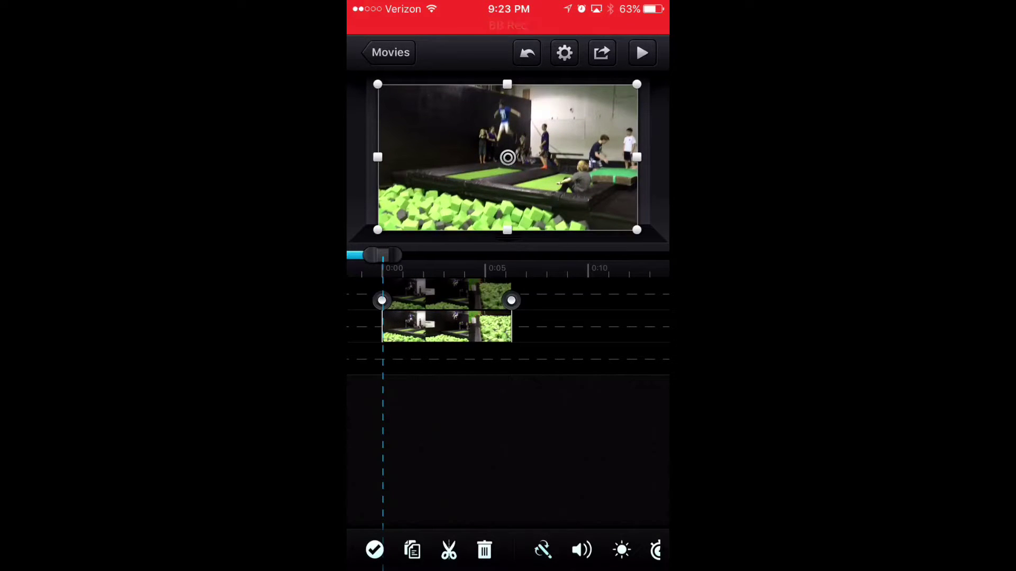
click(621, 550)
drag(478, 485, 542, 487)
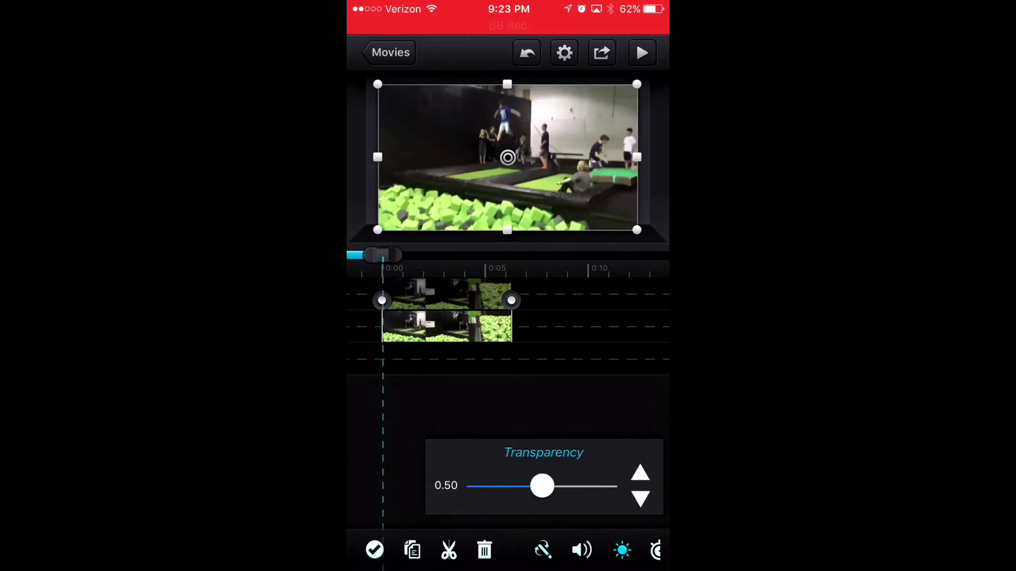
click(621, 550)
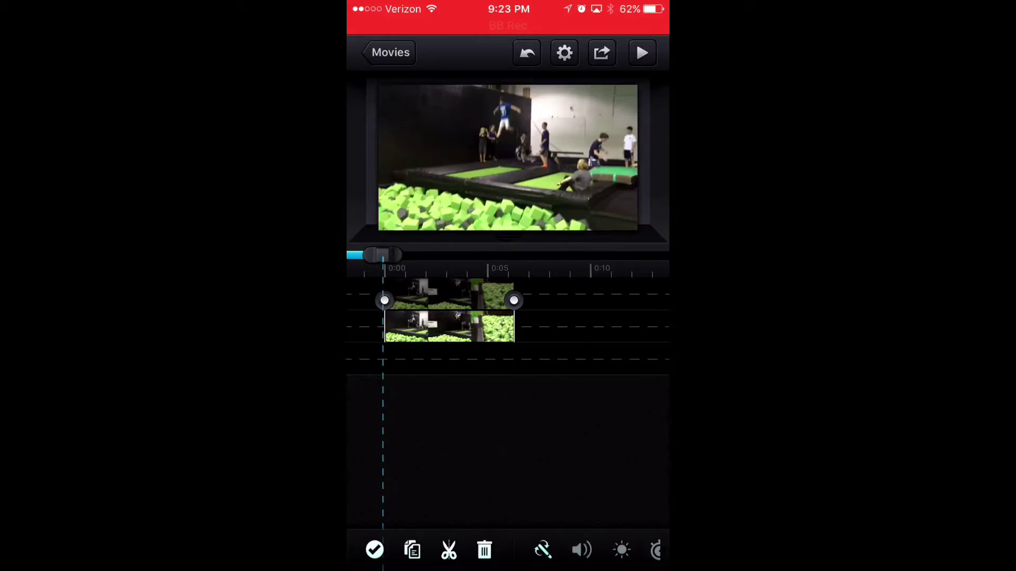
scroll(508, 309, up, 5)
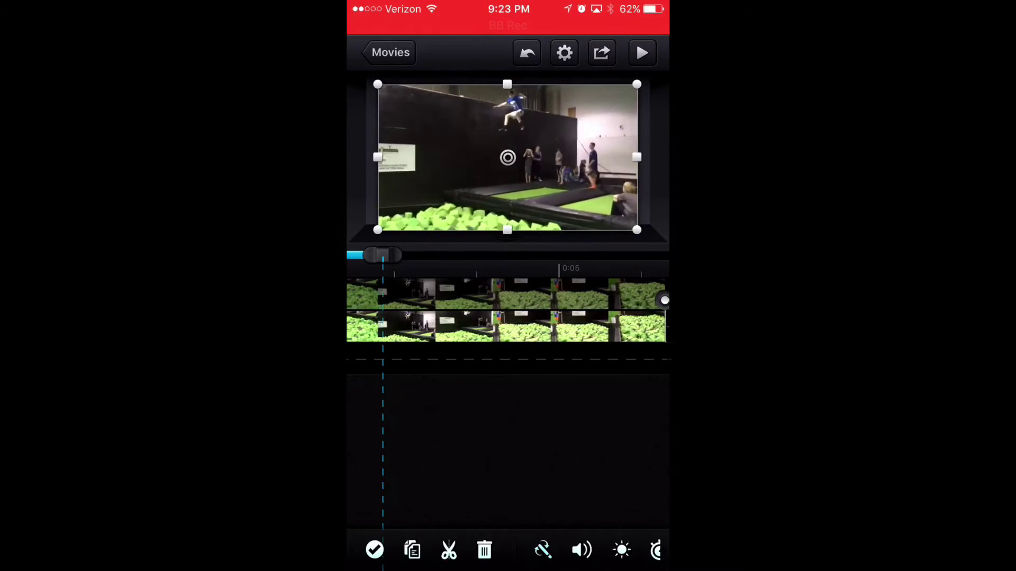
scroll(508, 311, right, 2)
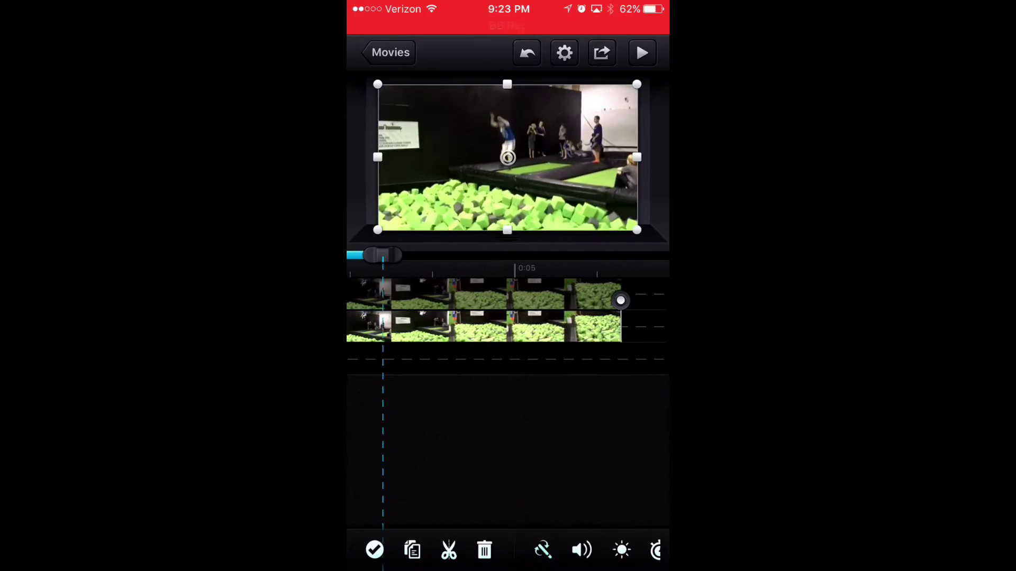
scroll(508, 310, right, 1)
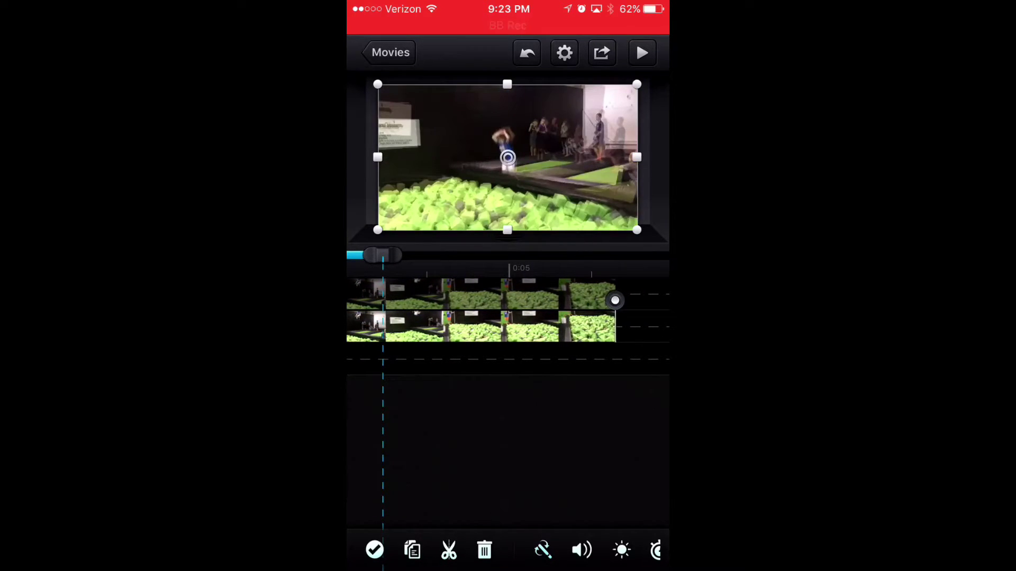
scroll(508, 309, left, 1)
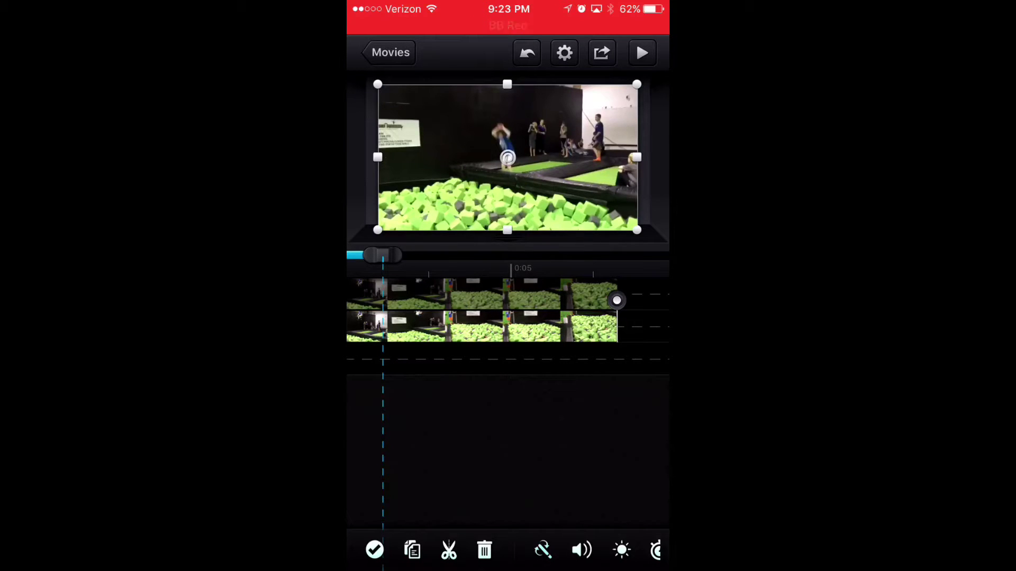
- Mark a short custom-transition segment on the overlay clip and shift it slightly later
click(374, 550)
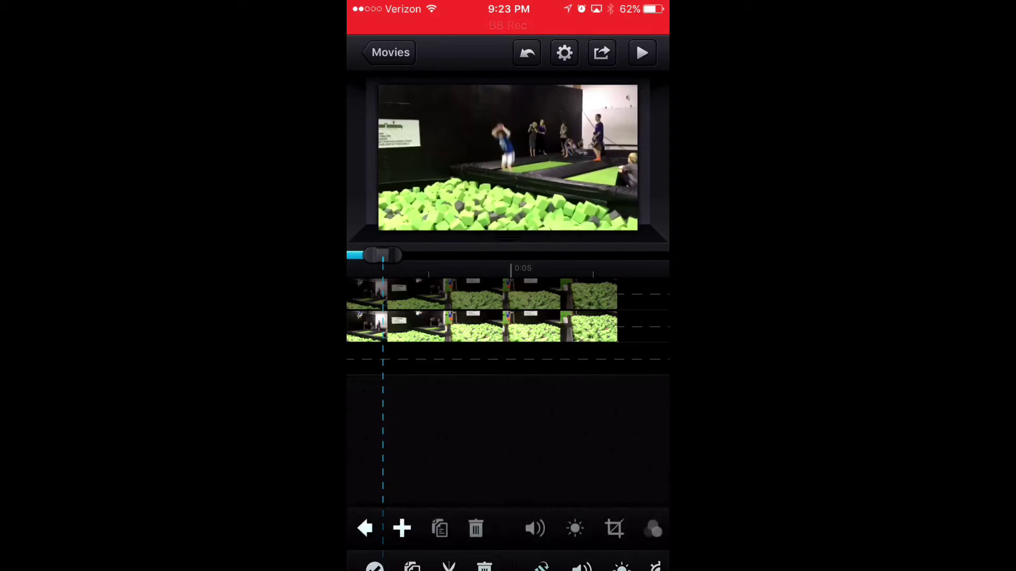
click(401, 529)
click(528, 284)
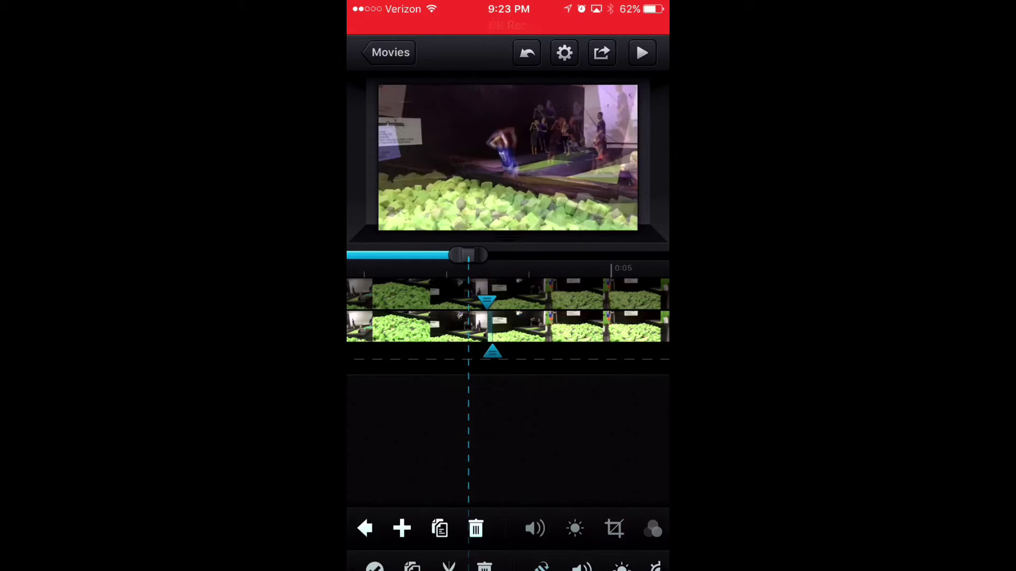
click(493, 352)
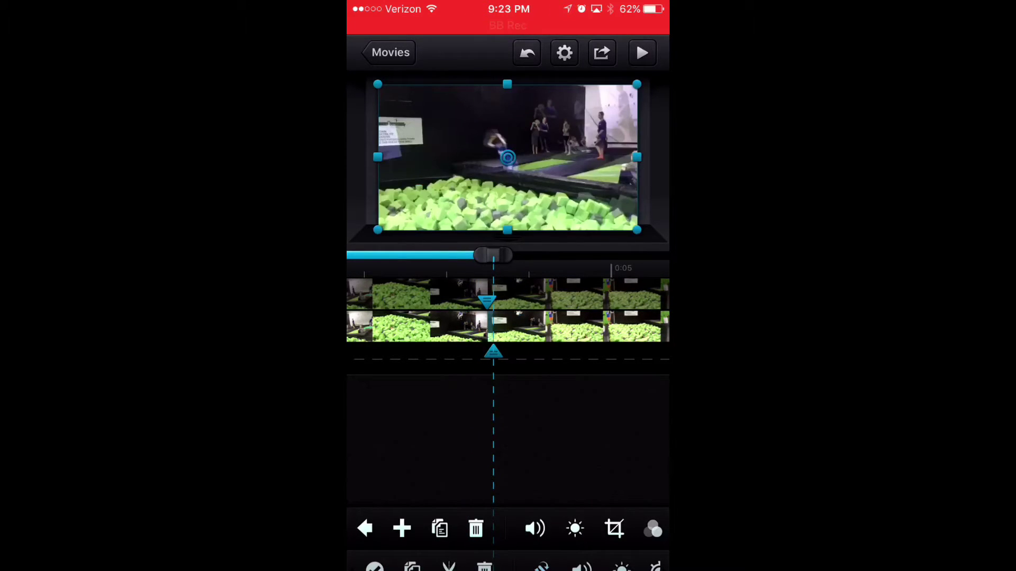
drag(494, 351, 503, 352)
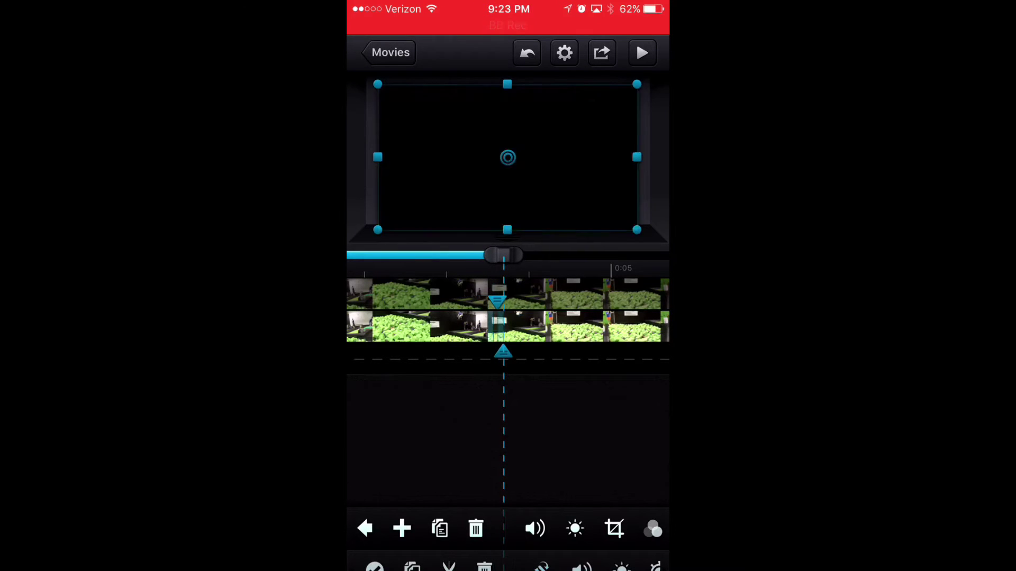
- Enlarge the marked overlay segment so it extends past the preview frame
click(504, 317)
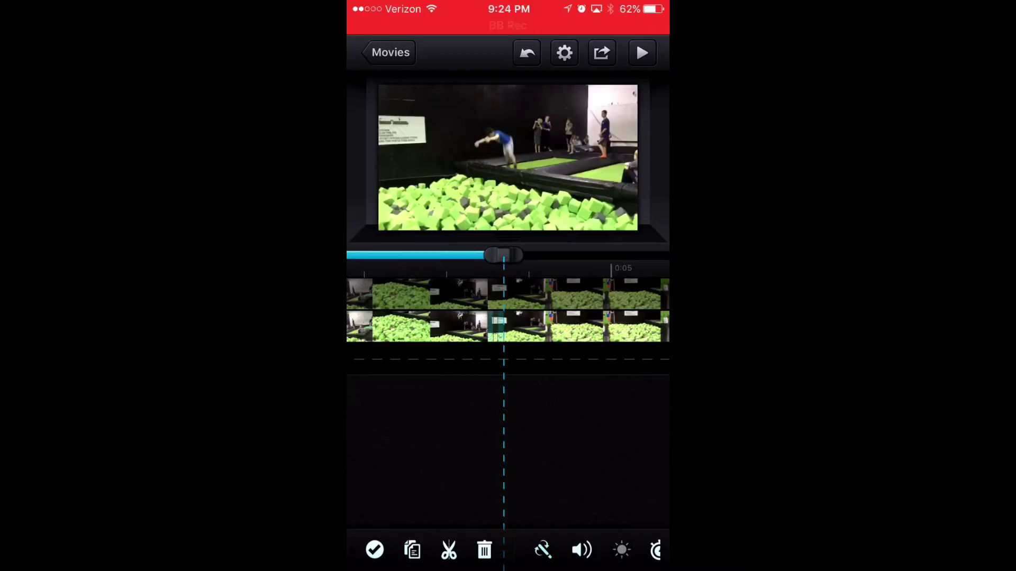
click(374, 550)
click(503, 318)
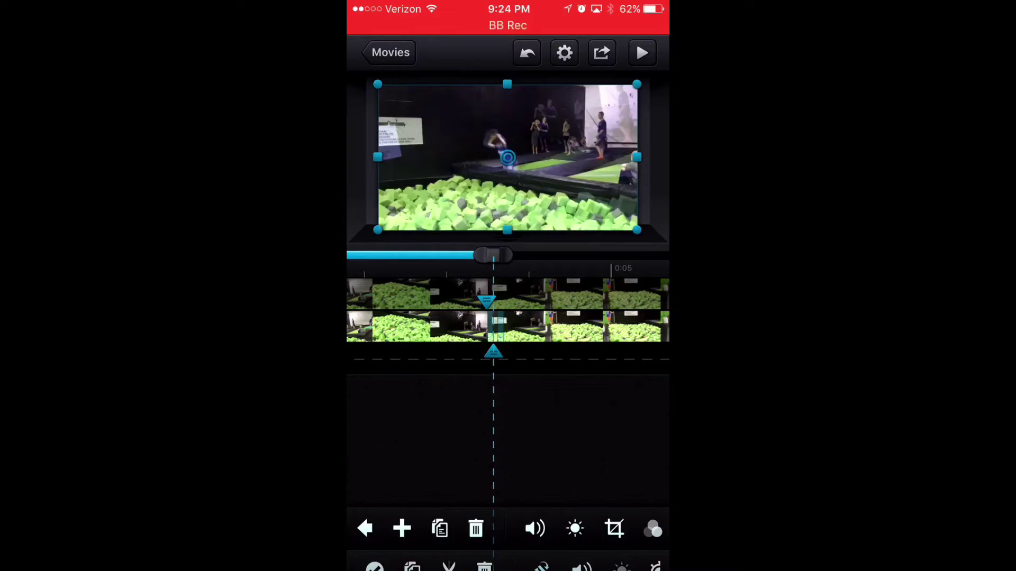
drag(637, 230, 664, 247)
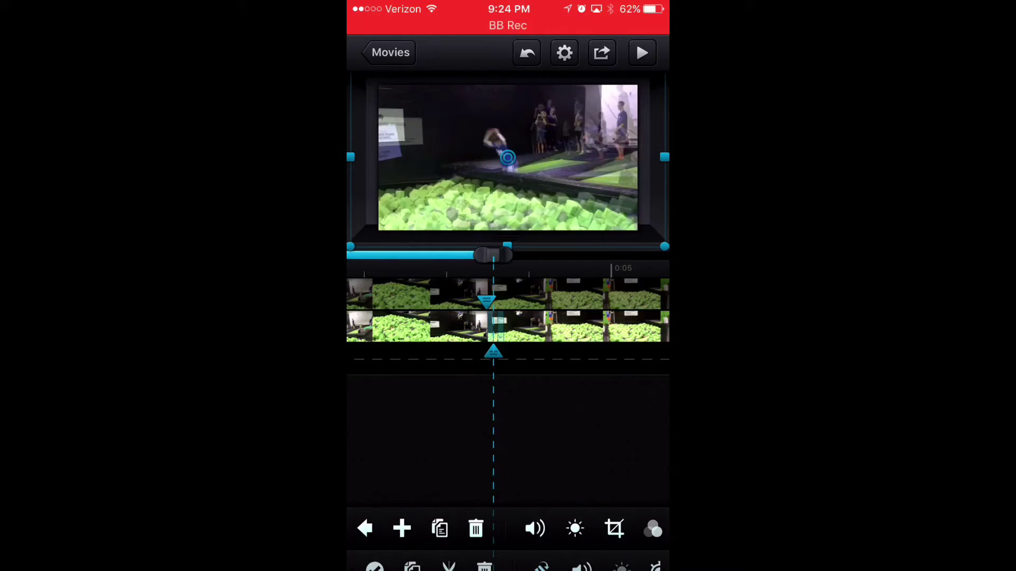
- Raise the overlay segment's Green colour channel to 100 in the Colors panel
click(652, 528)
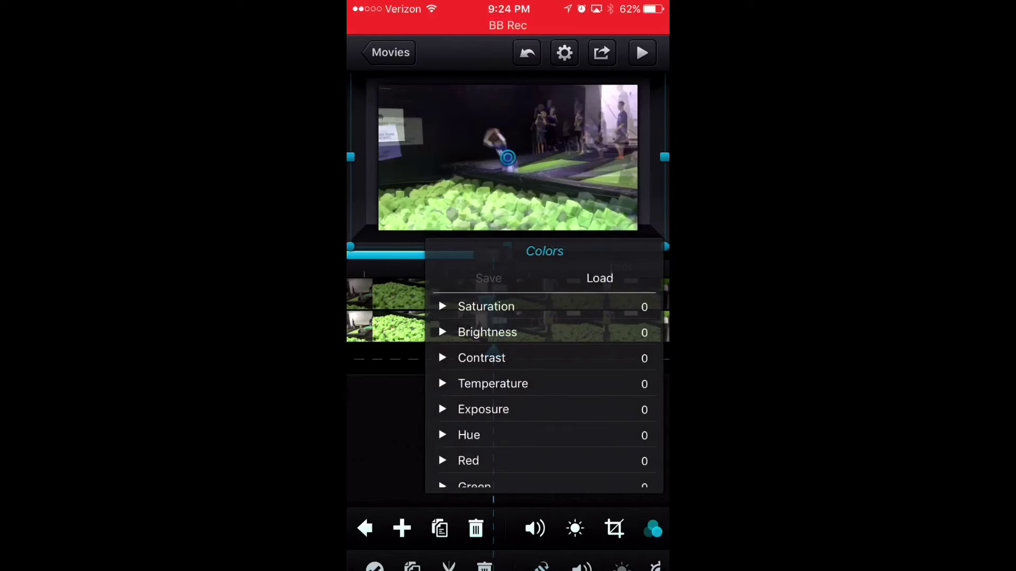
click(469, 461)
click(475, 450)
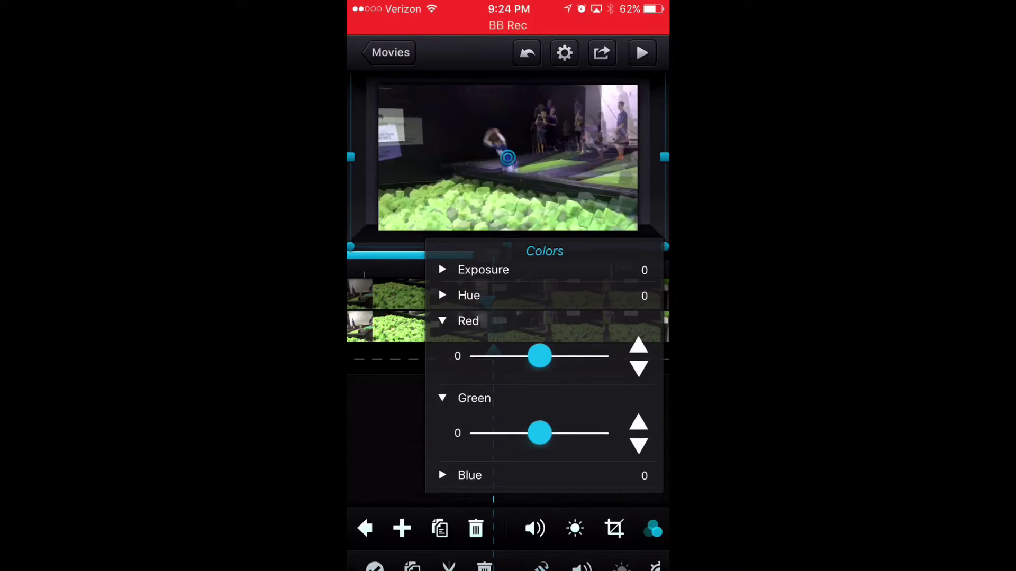
click(469, 320)
drag(540, 433, 597, 432)
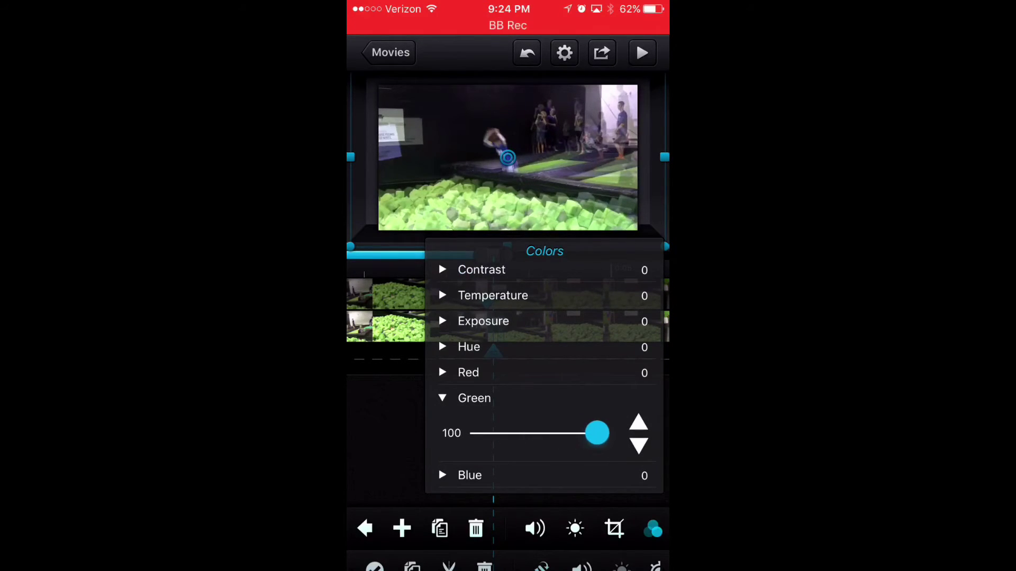
click(652, 528)
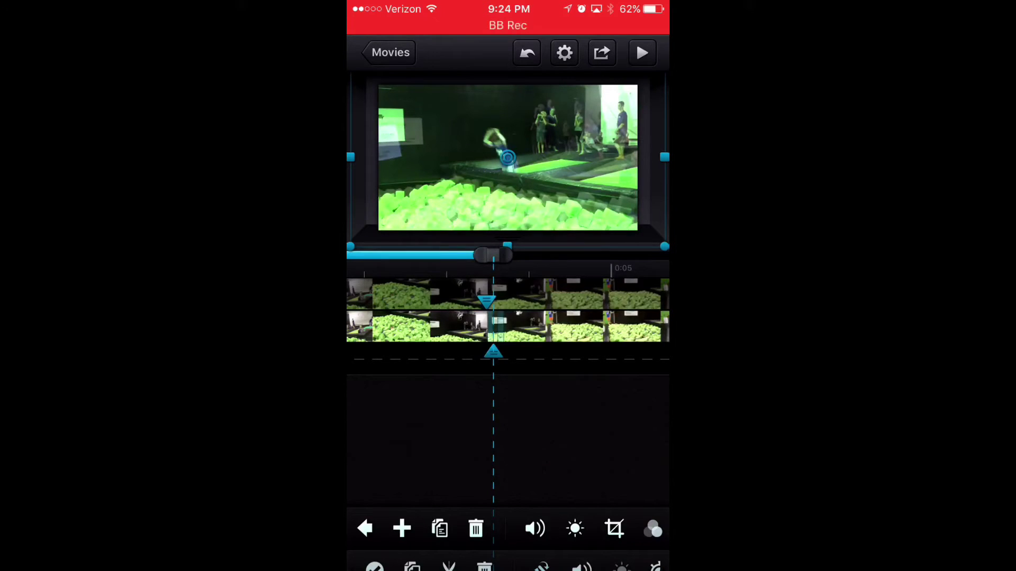
drag(507, 157, 575, 158)
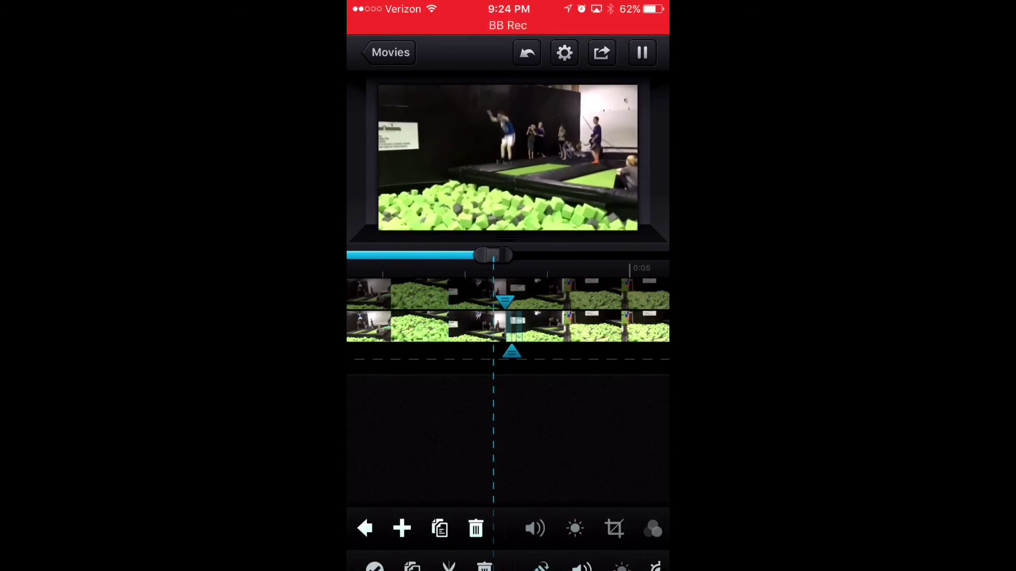
- Rewind New Movie 9 to the start and briefly play it back
mouse_move(468, 318)
mouse_down()
mouse_move(522, 317)
mouse_move(491, 317)
mouse_move(502, 317)
mouse_up()
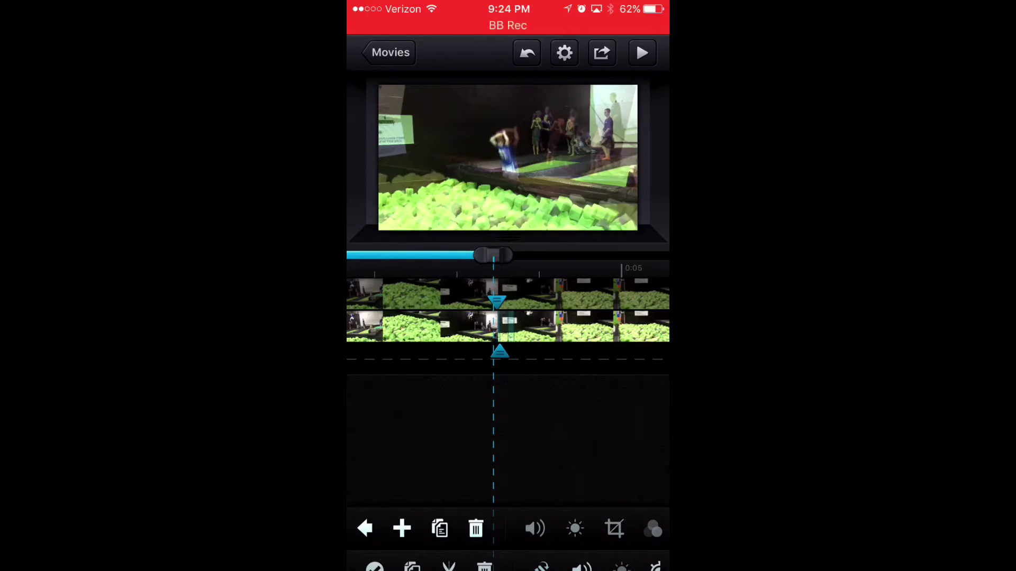
drag(493, 317, 619, 318)
click(643, 53)
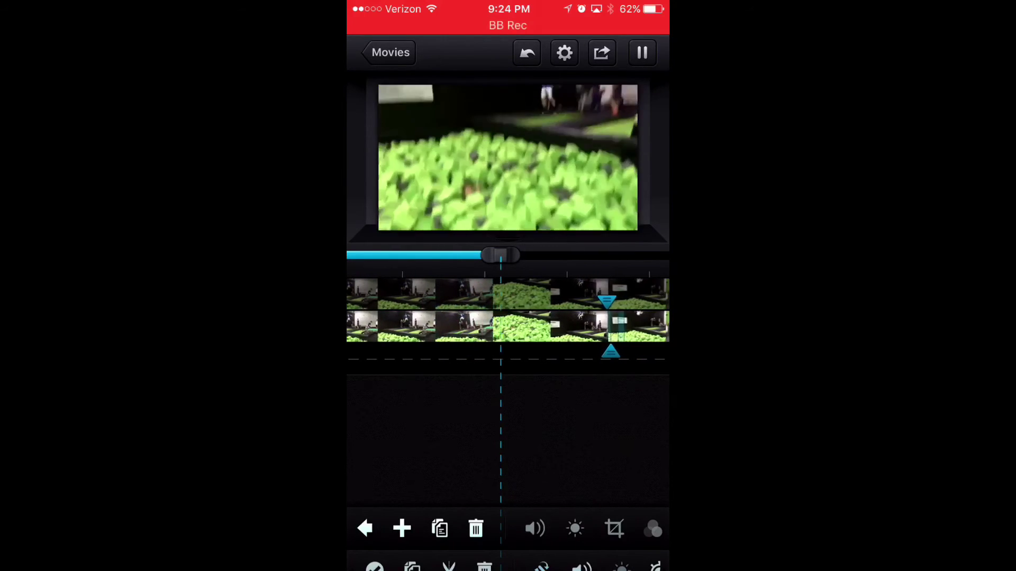
click(642, 53)
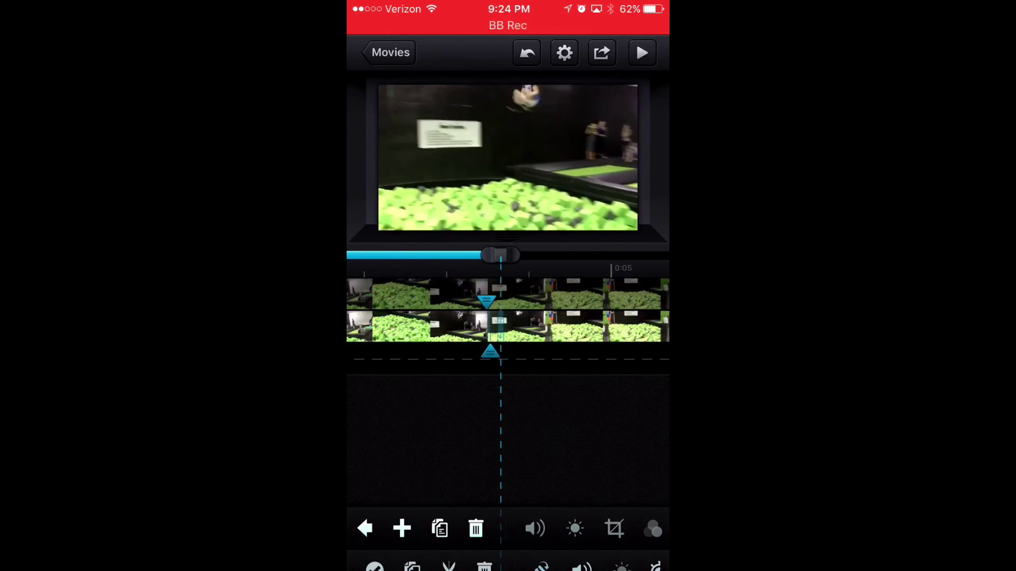
- Replay the green glitch segment from just before it, then play again
click(538, 317)
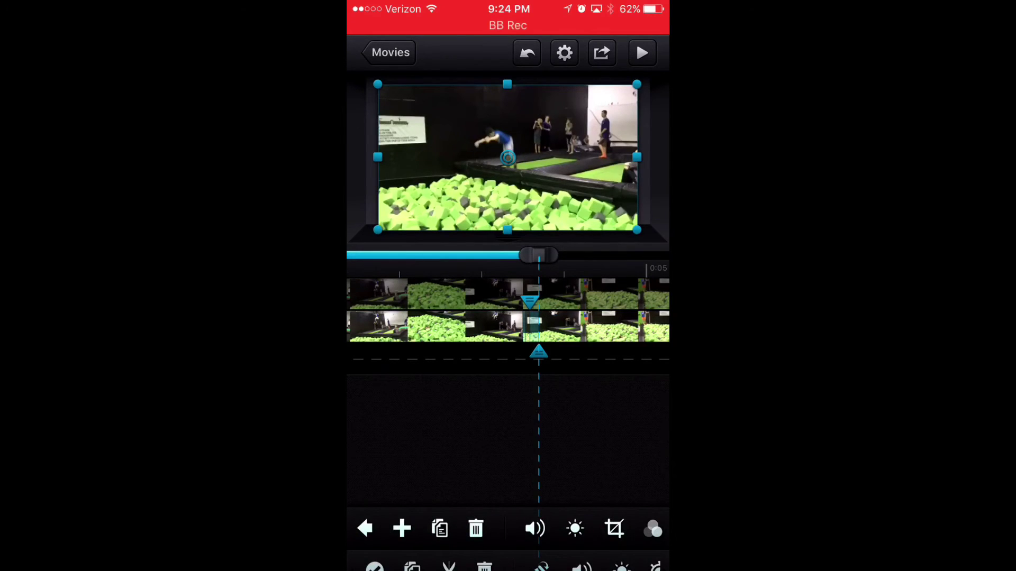
drag(538, 317, 530, 318)
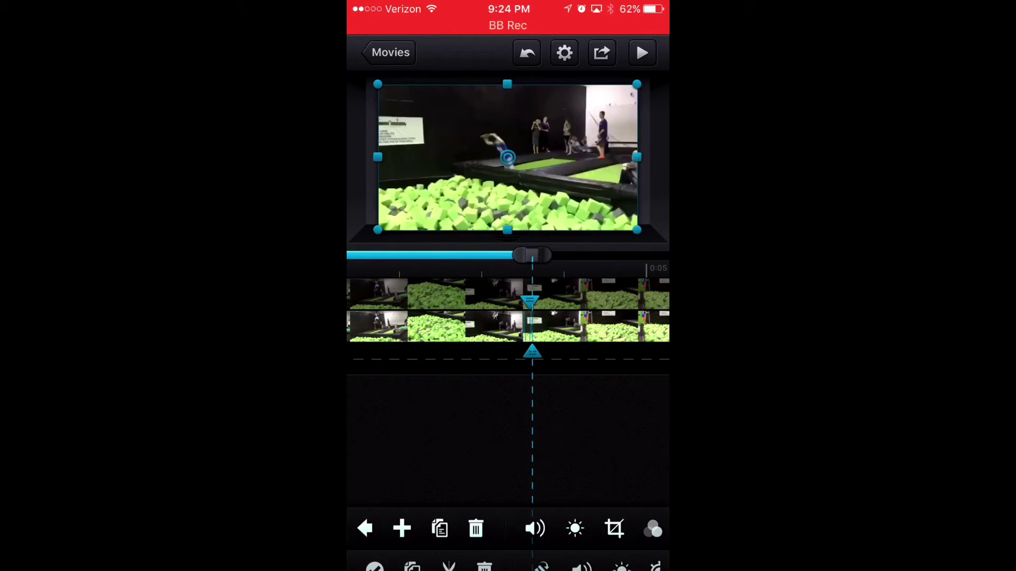
click(642, 52)
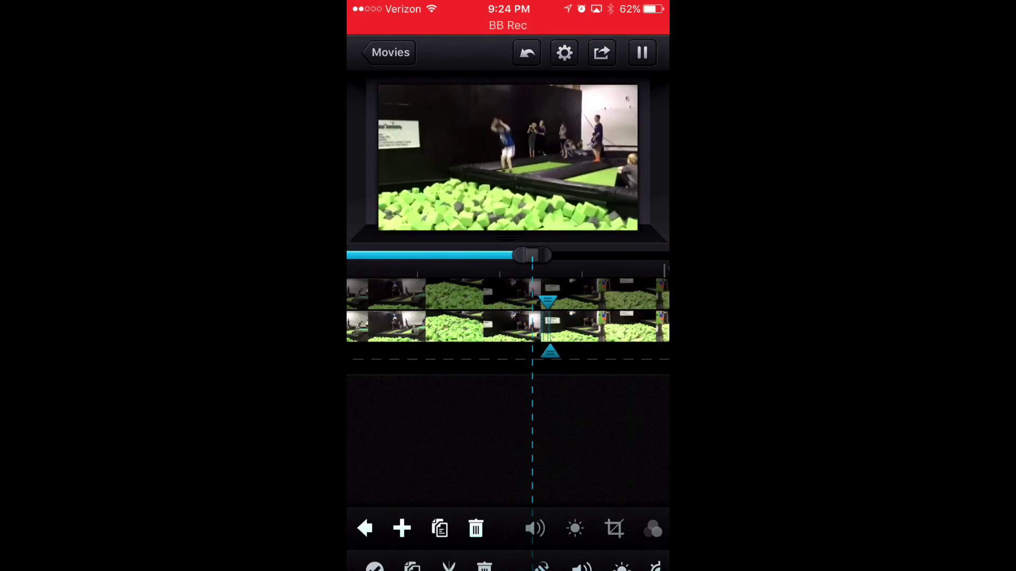
click(642, 53)
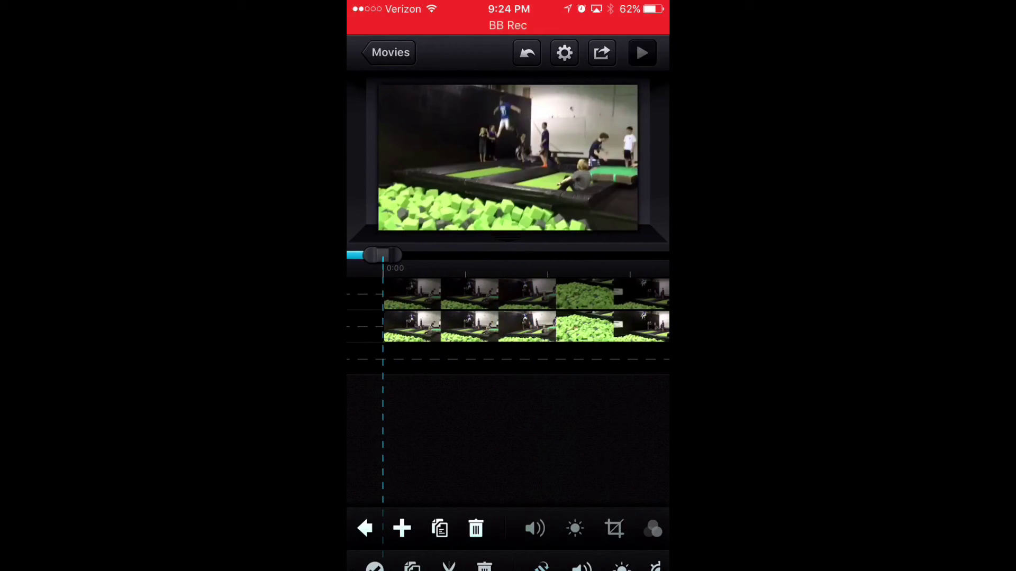
click(642, 52)
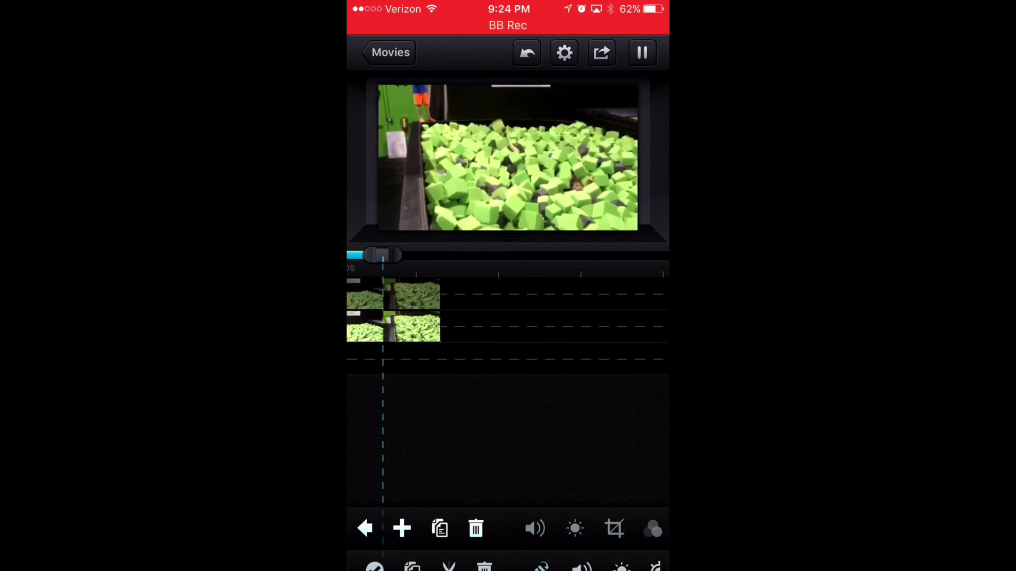
- Export New Movie 9 to the photo album at the selected quality
click(601, 52)
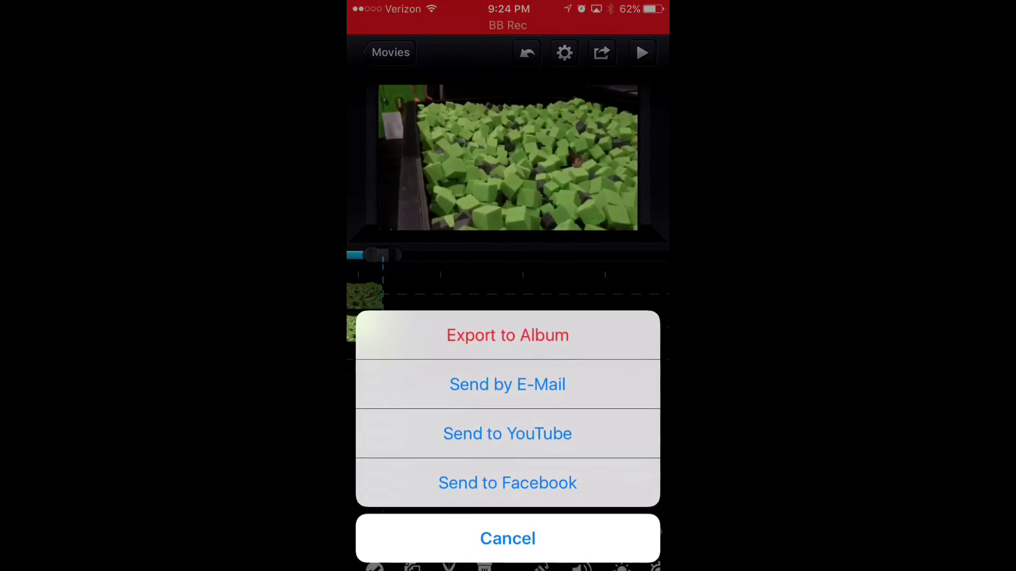
click(507, 335)
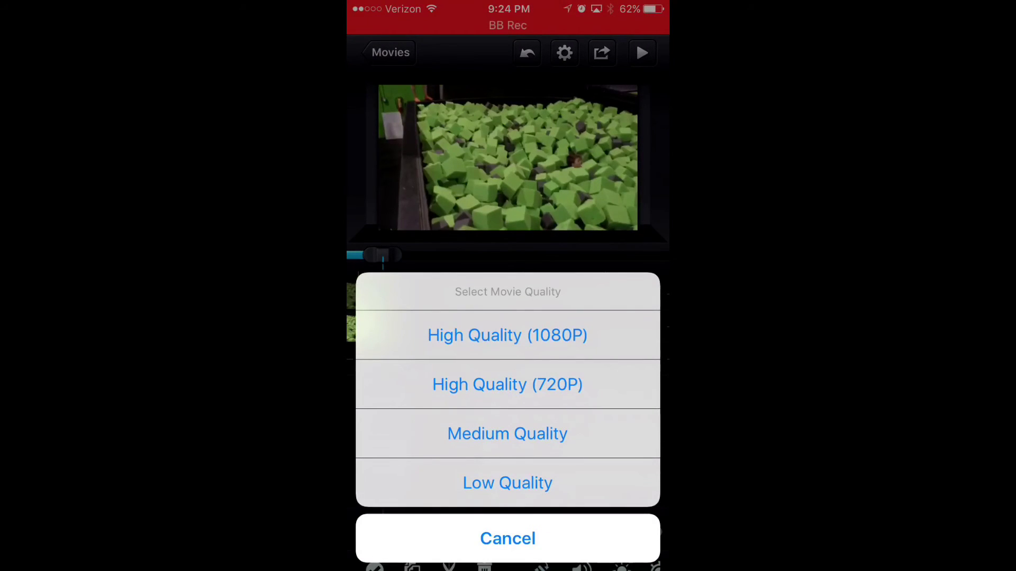
click(507, 335)
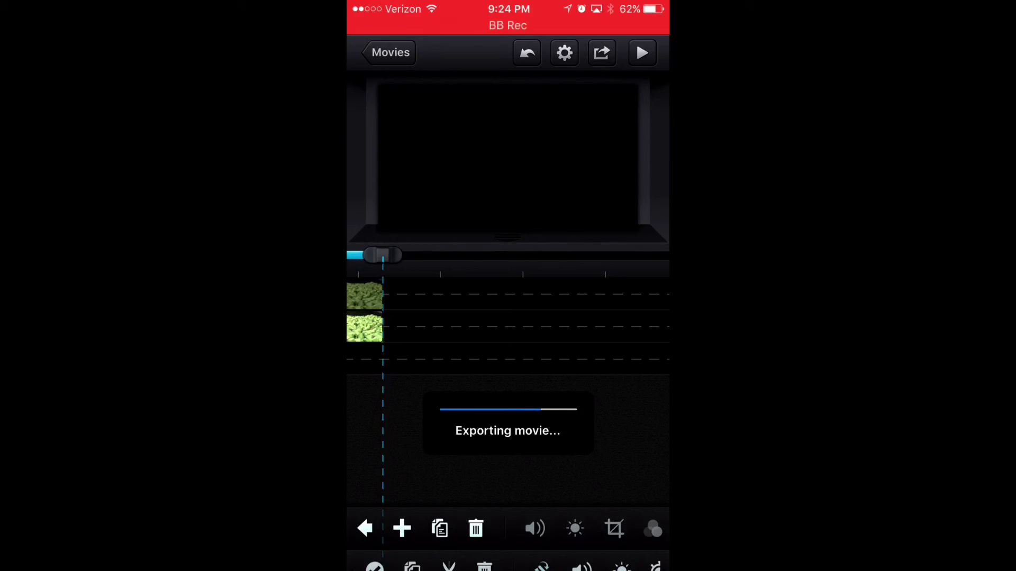